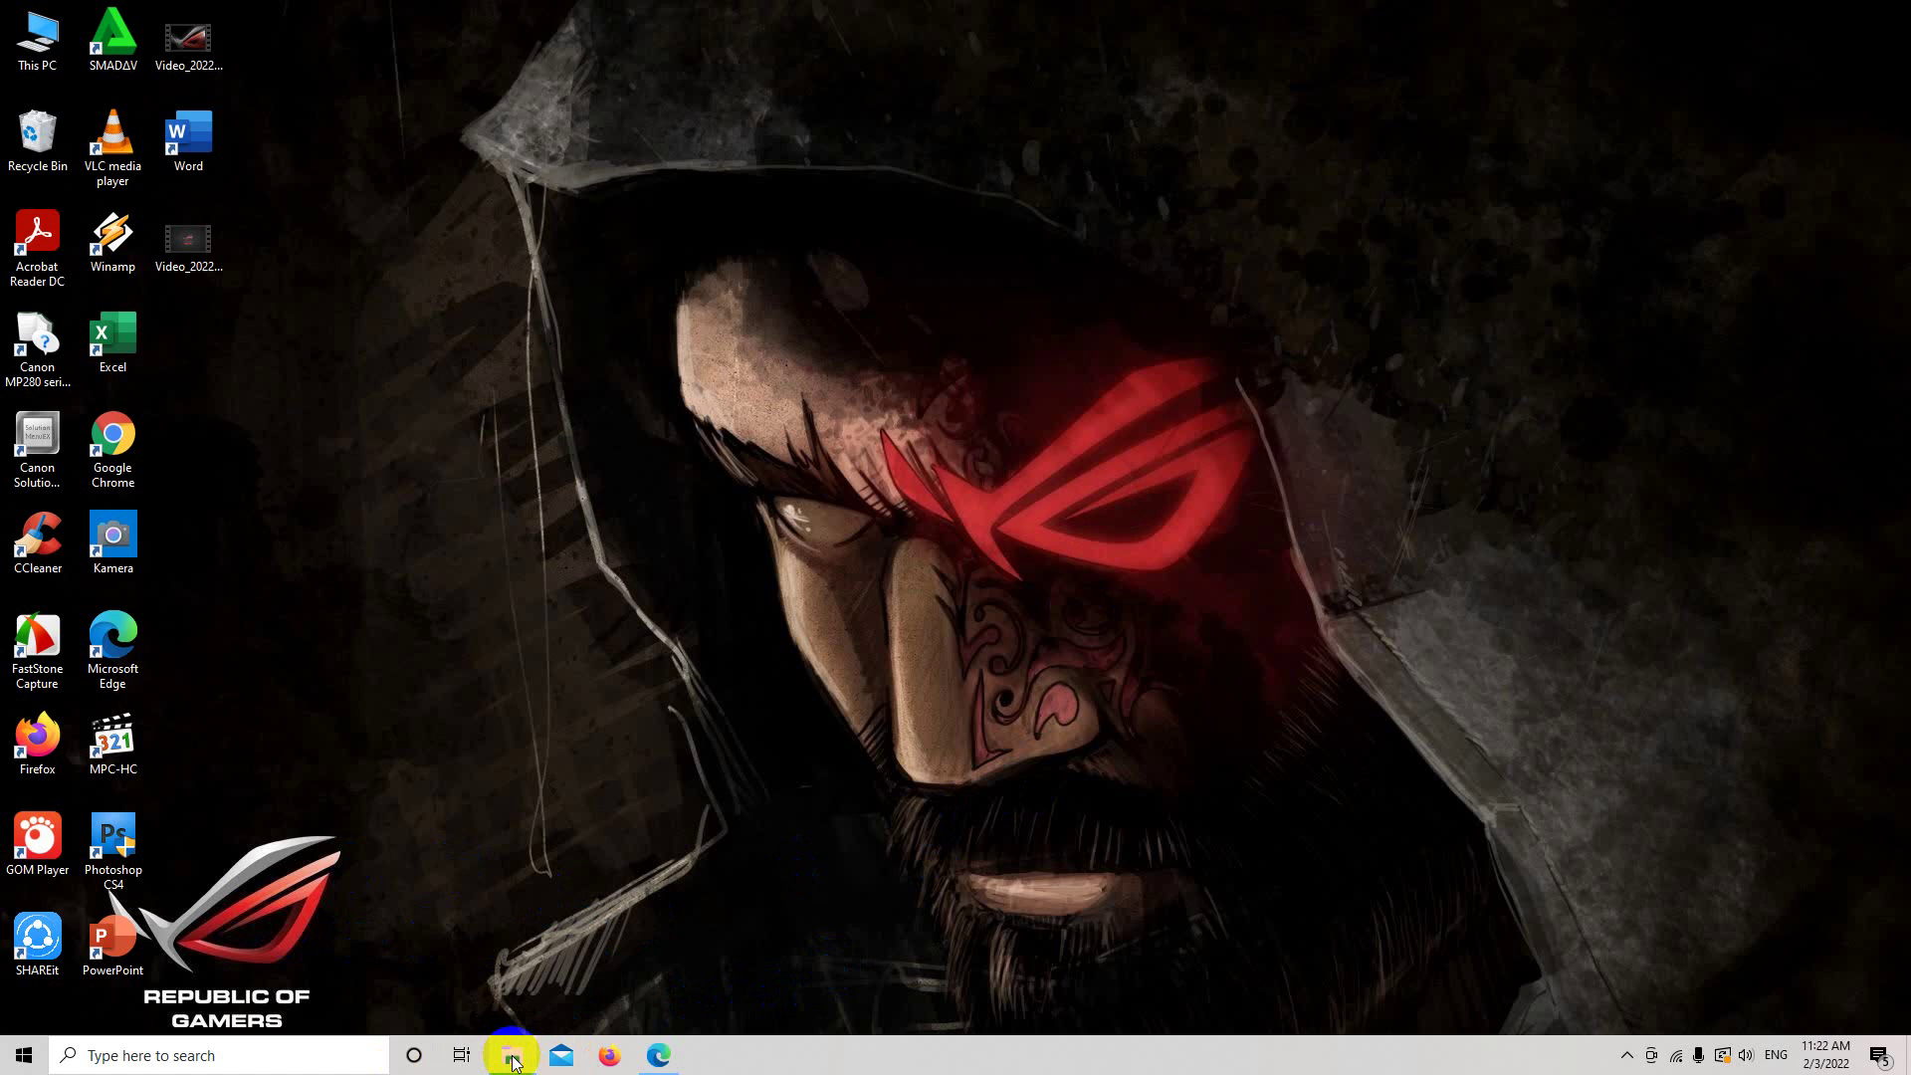
# Step: Switch to the Microsoft Edge window showing the school library administration site
pyautogui.click(512, 1057)
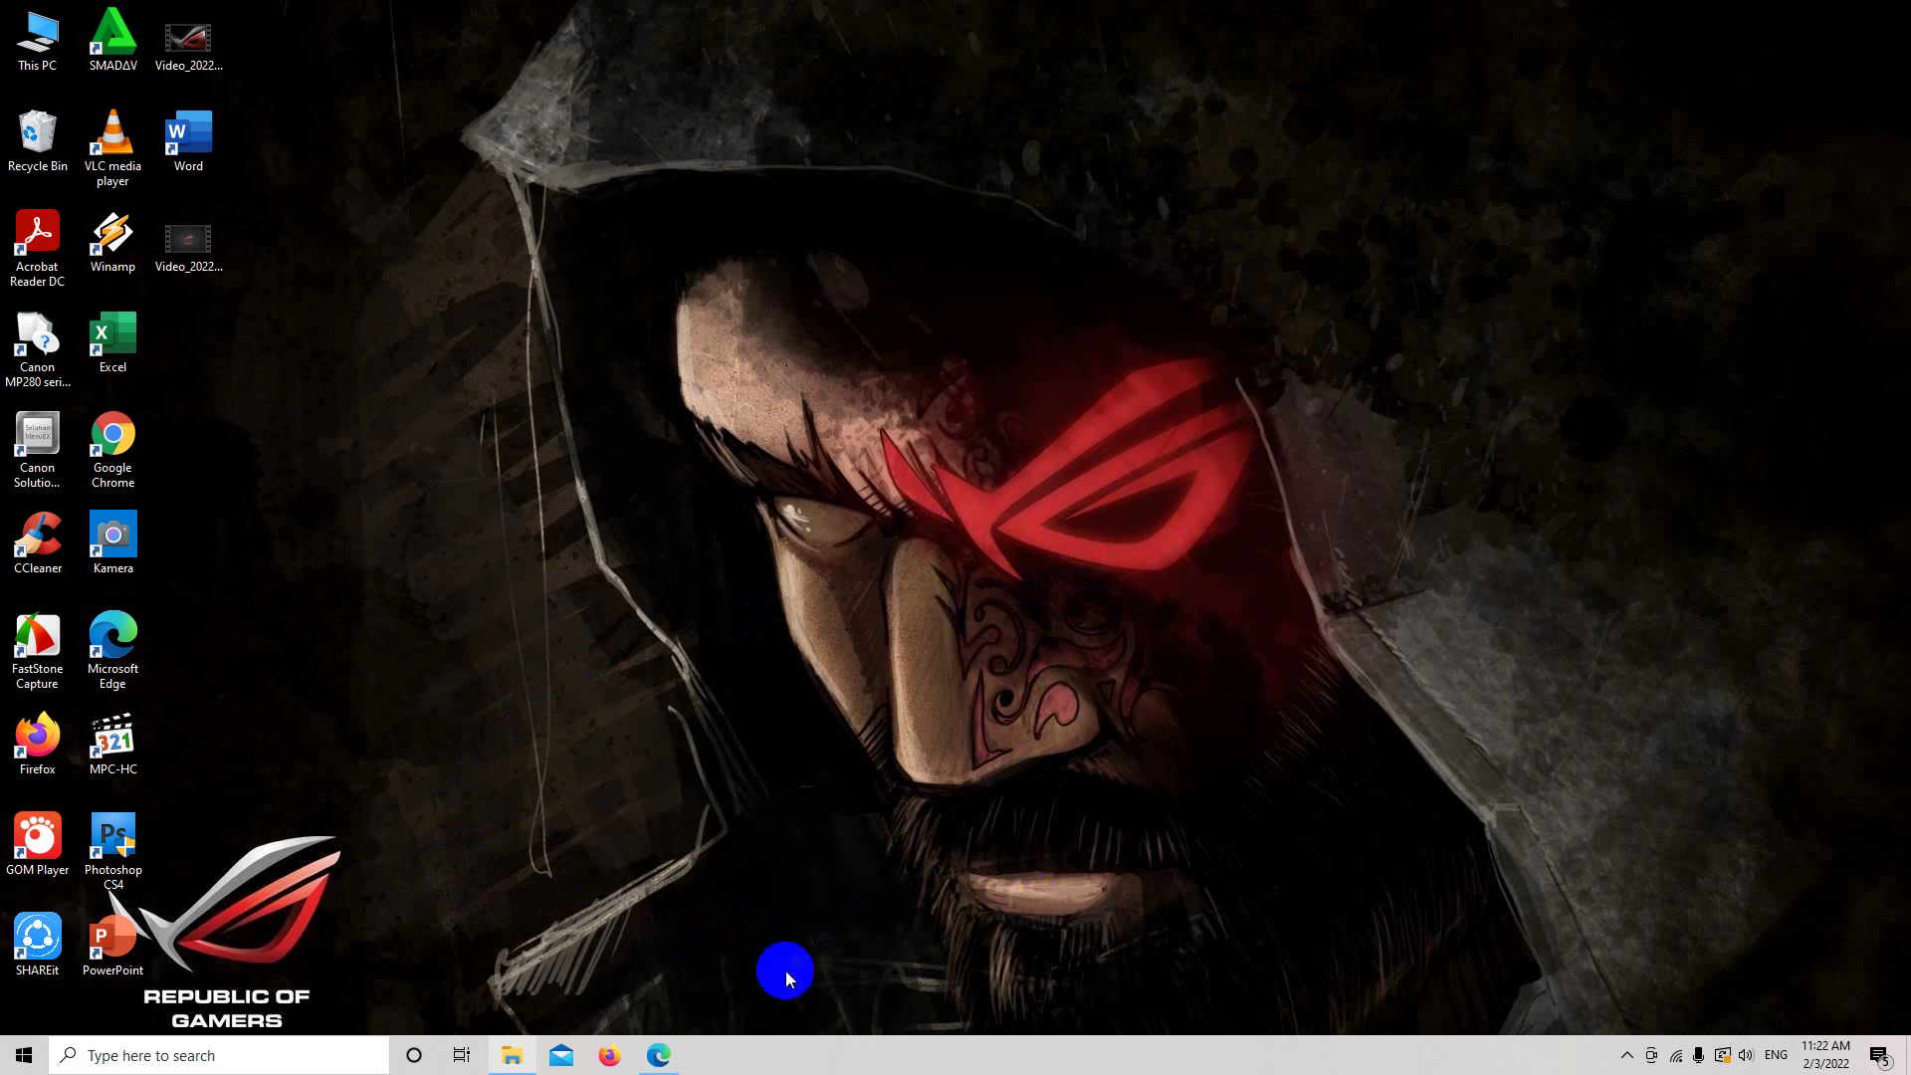
pyautogui.click(610, 1053)
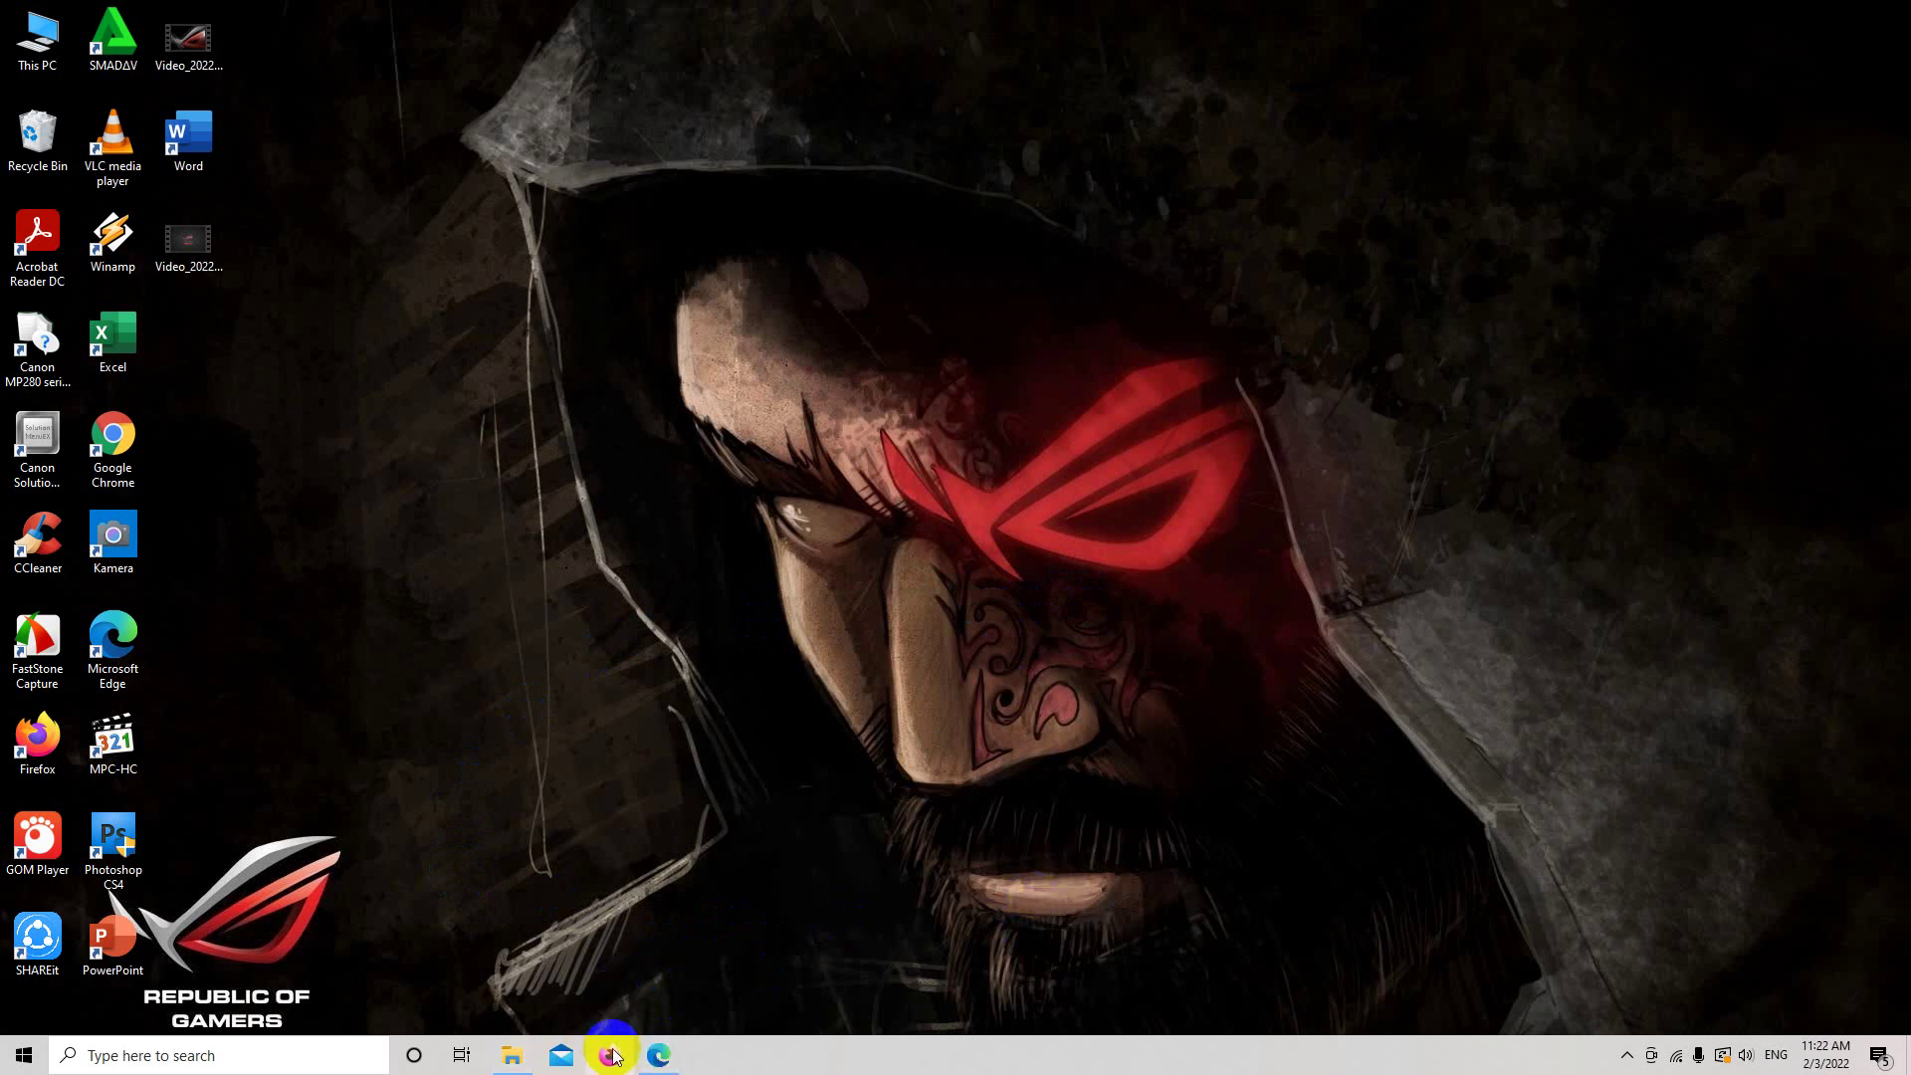
pyautogui.click(664, 1057)
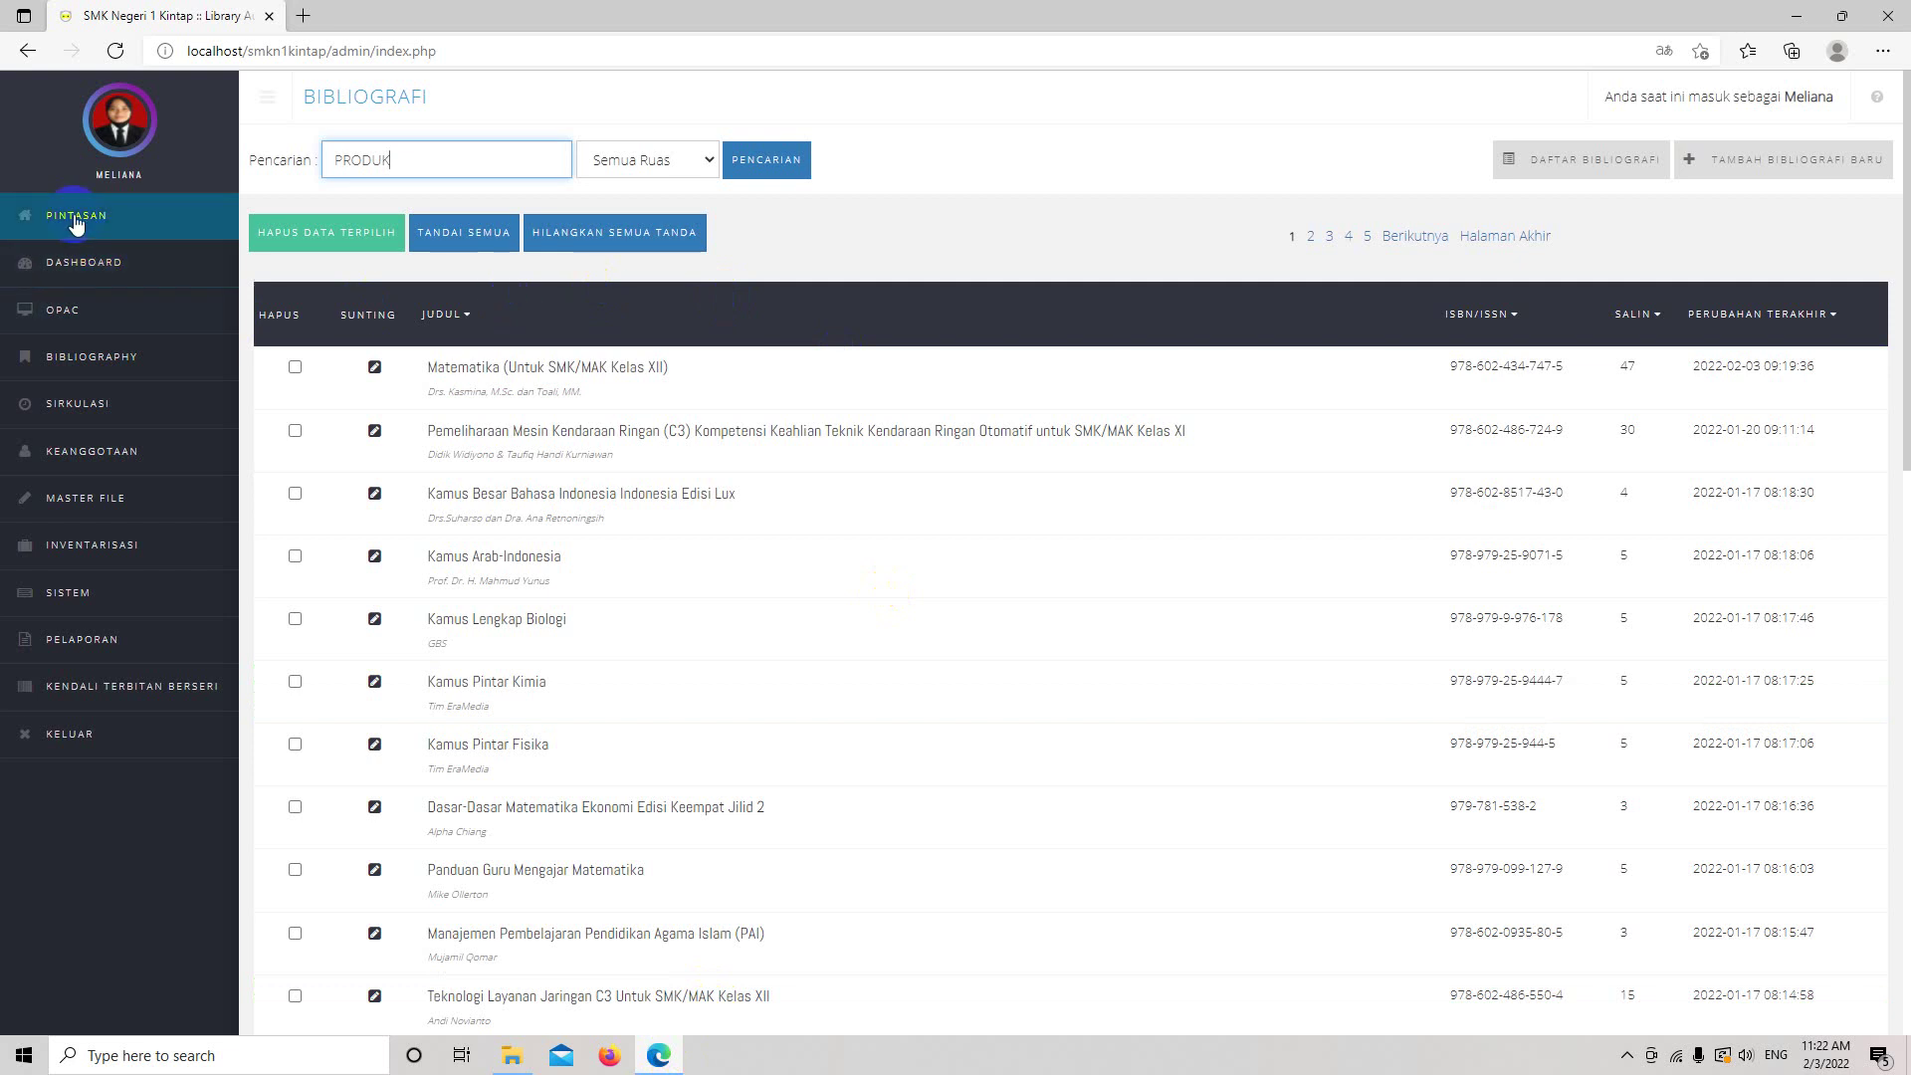
pyautogui.click(344, 253)
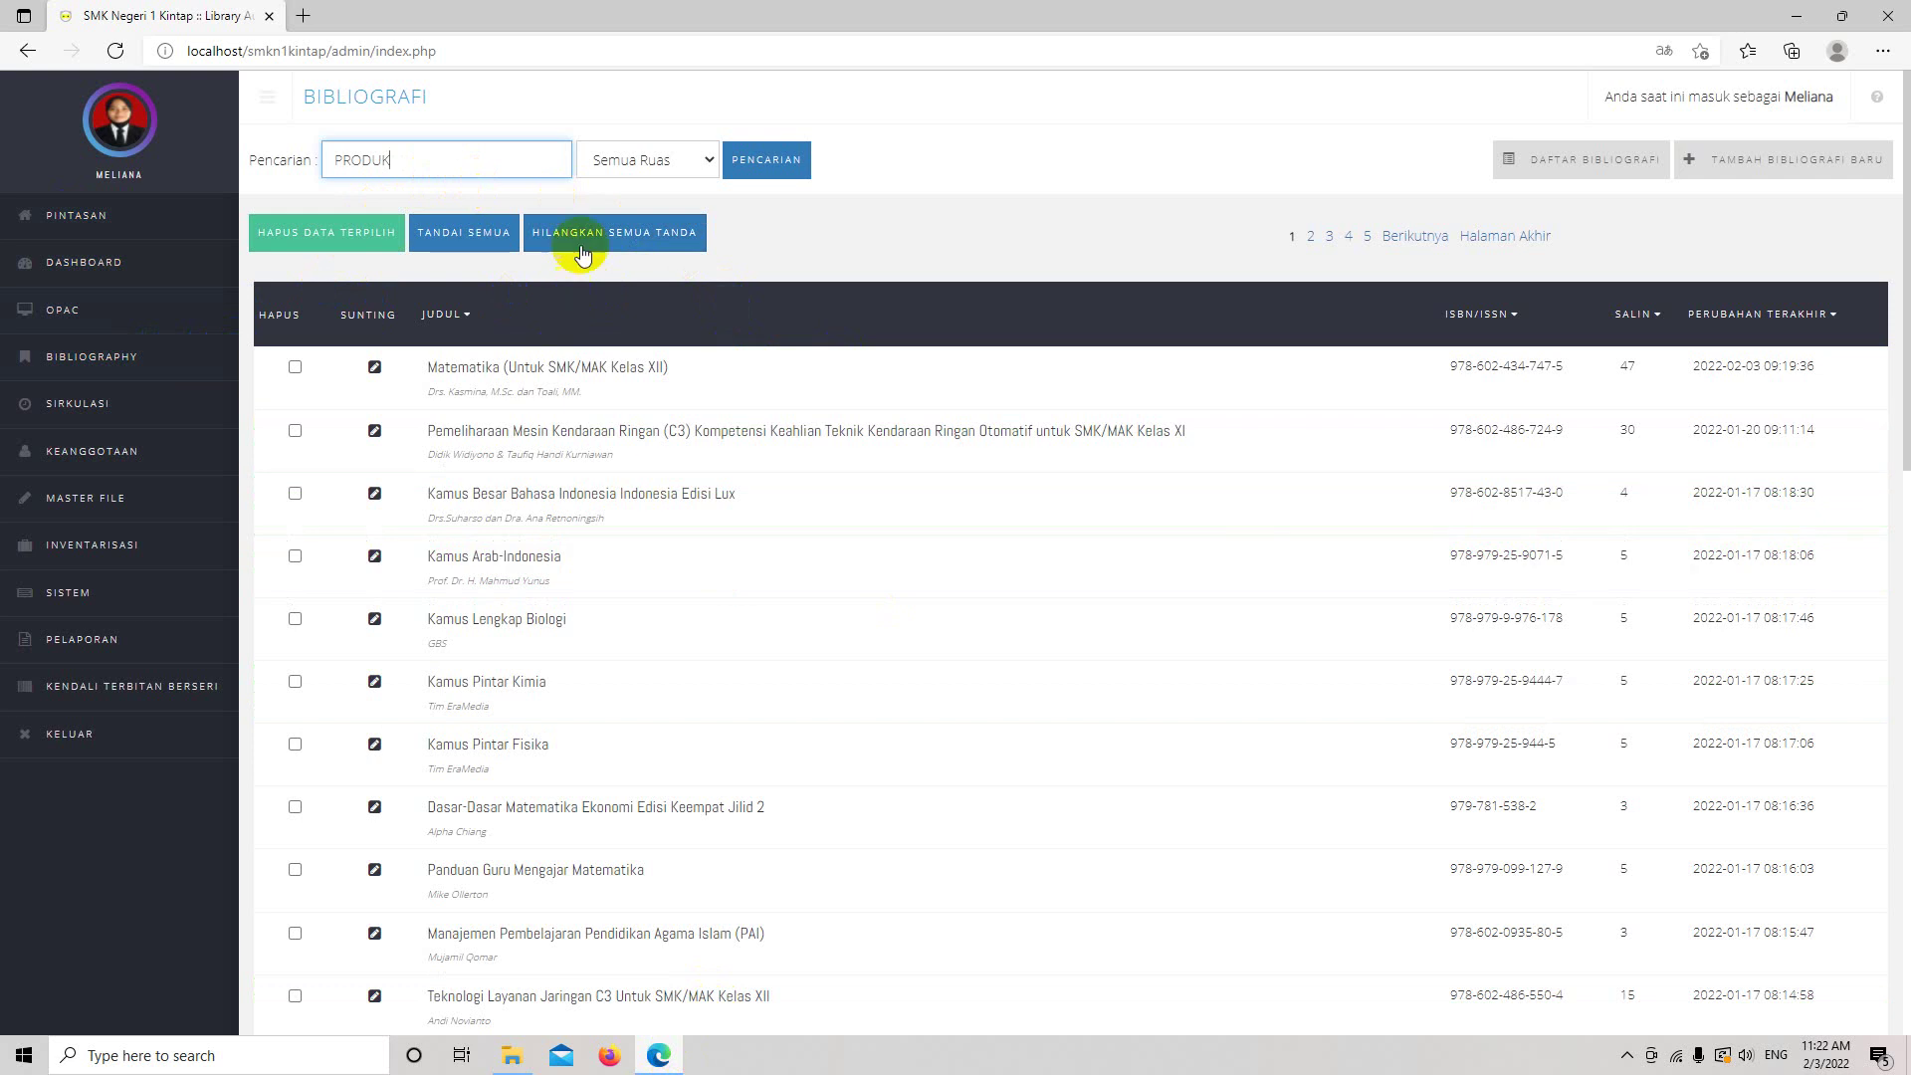
pyautogui.press('BackSpace')
pyautogui.press('BackSpace')
pyautogui.press('BackSpace')
pyautogui.press('BackSpace')
pyautogui.press('BackSpace')
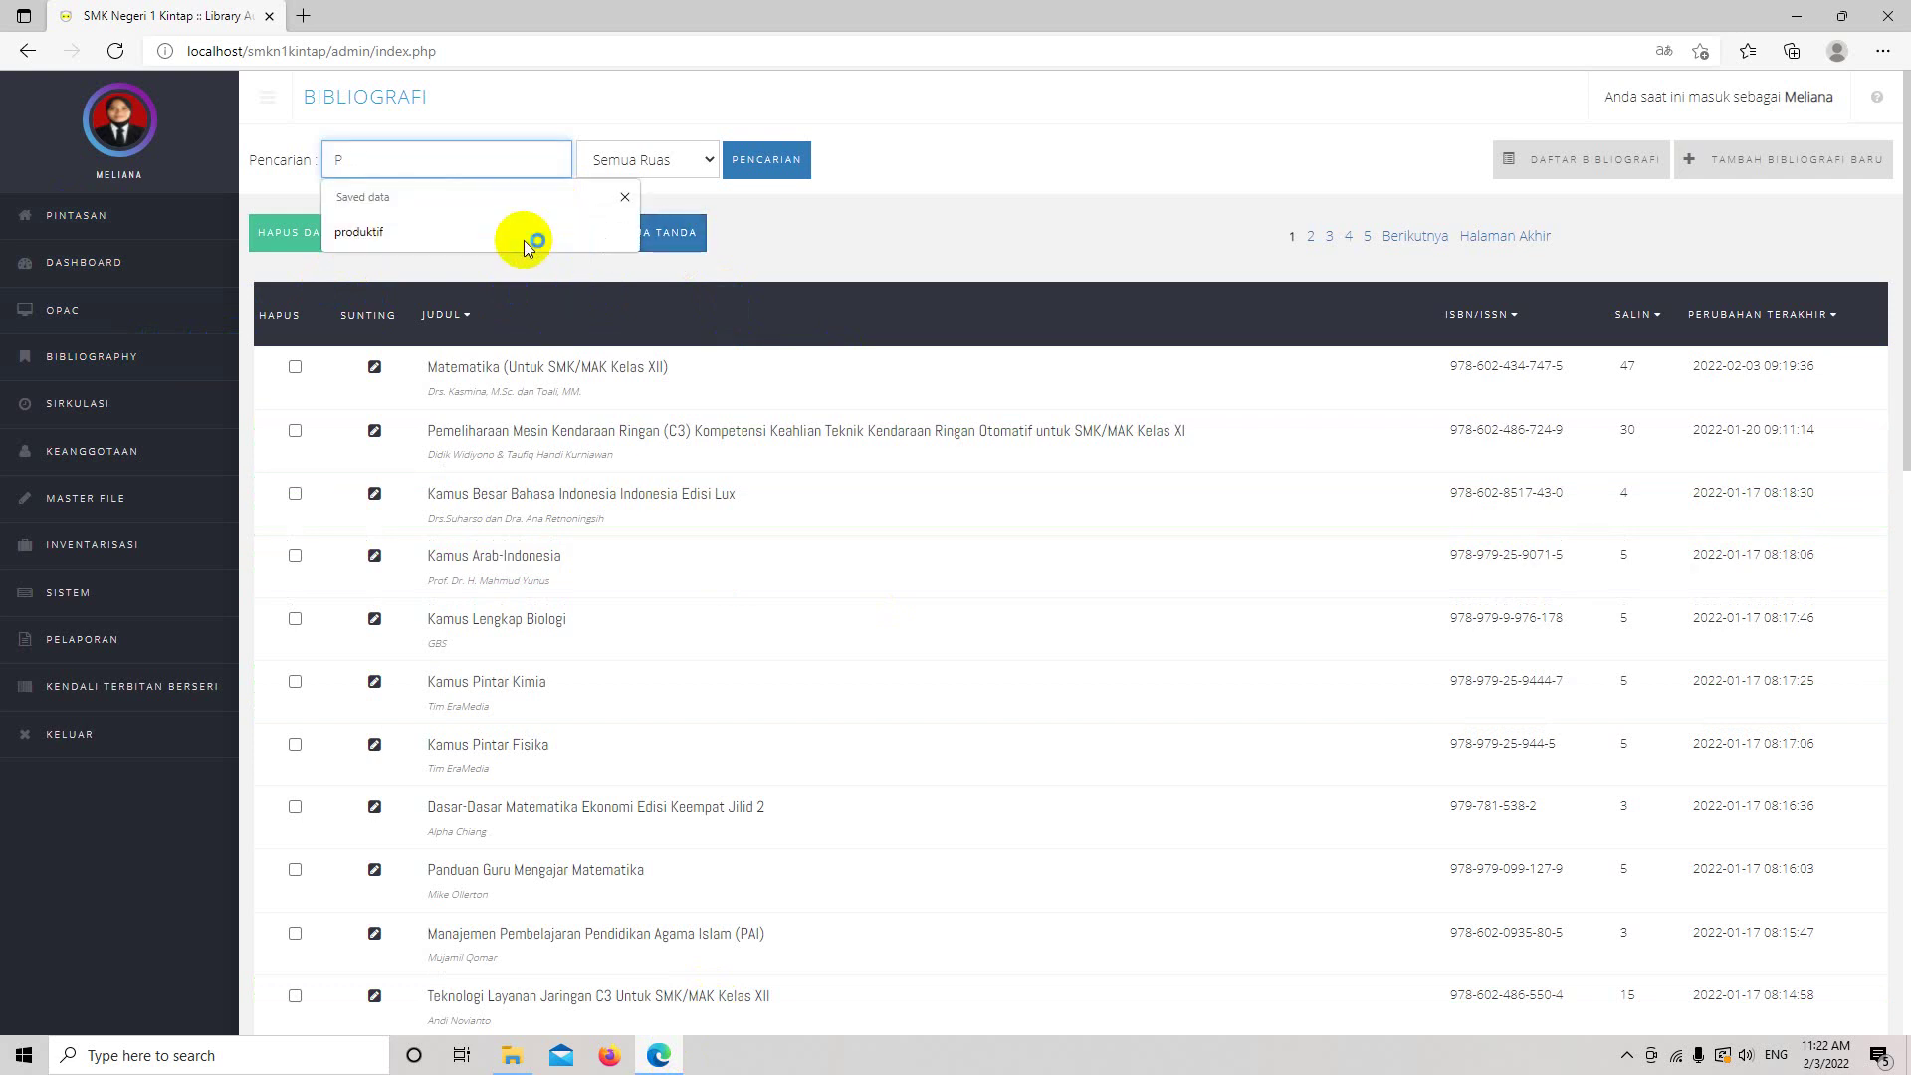
pyautogui.click(524, 241)
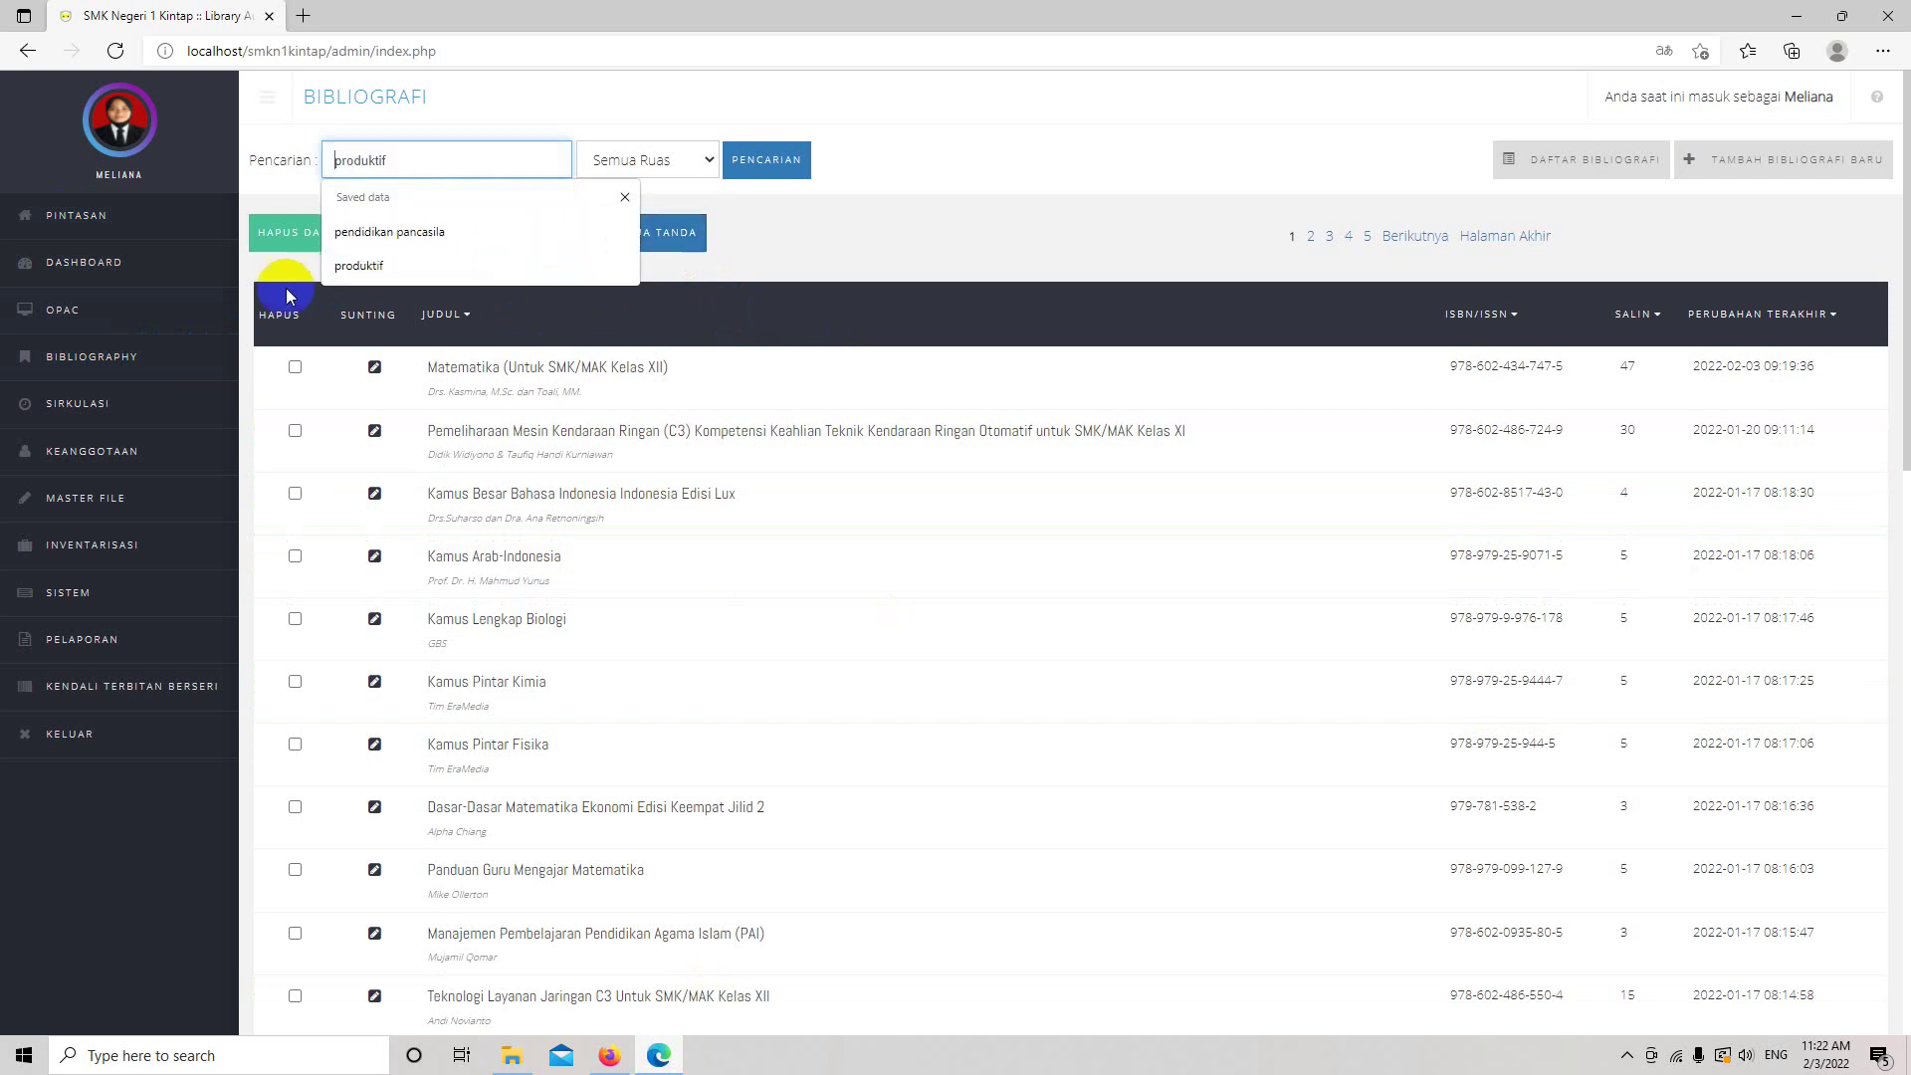
# Step: Go to the dashboard and open the bibliography module's item barcode printing page, Cetak Barkod Eksemplar
pyautogui.click(100, 264)
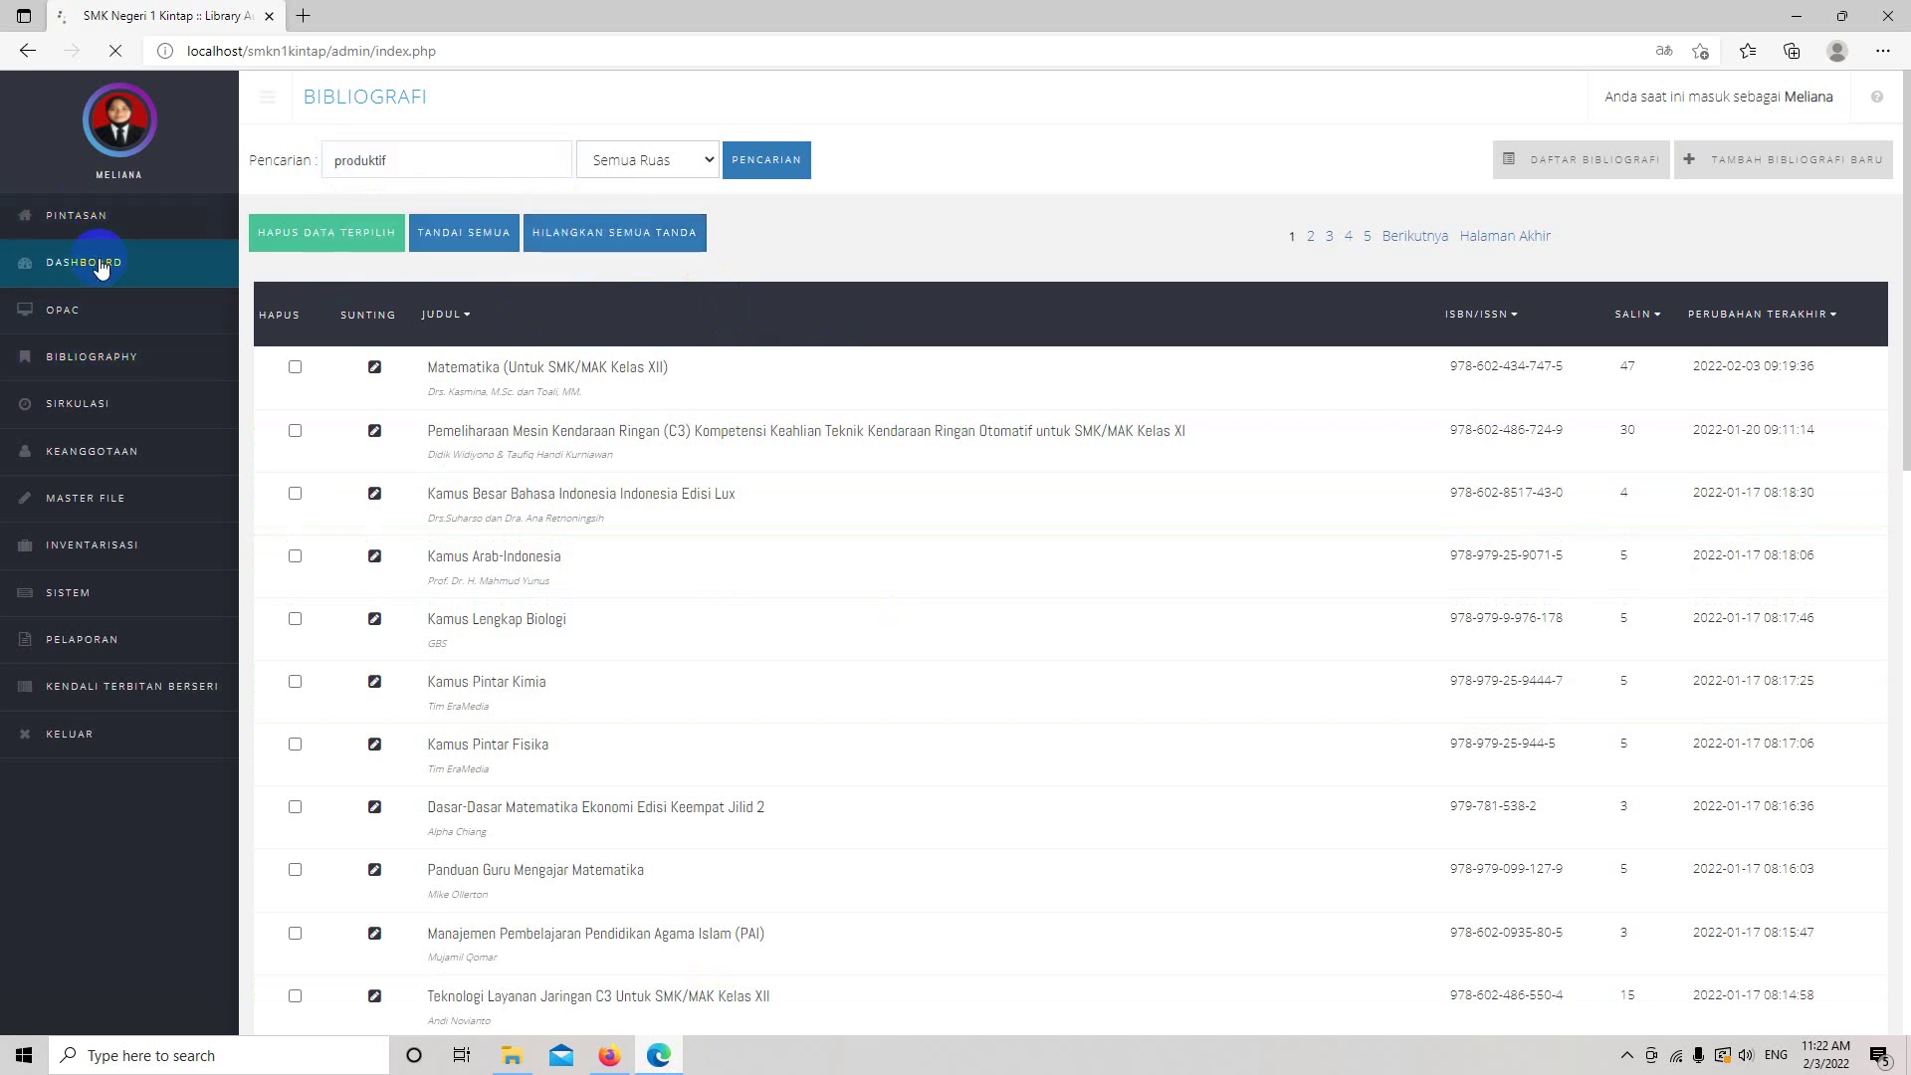
pyautogui.click(118, 375)
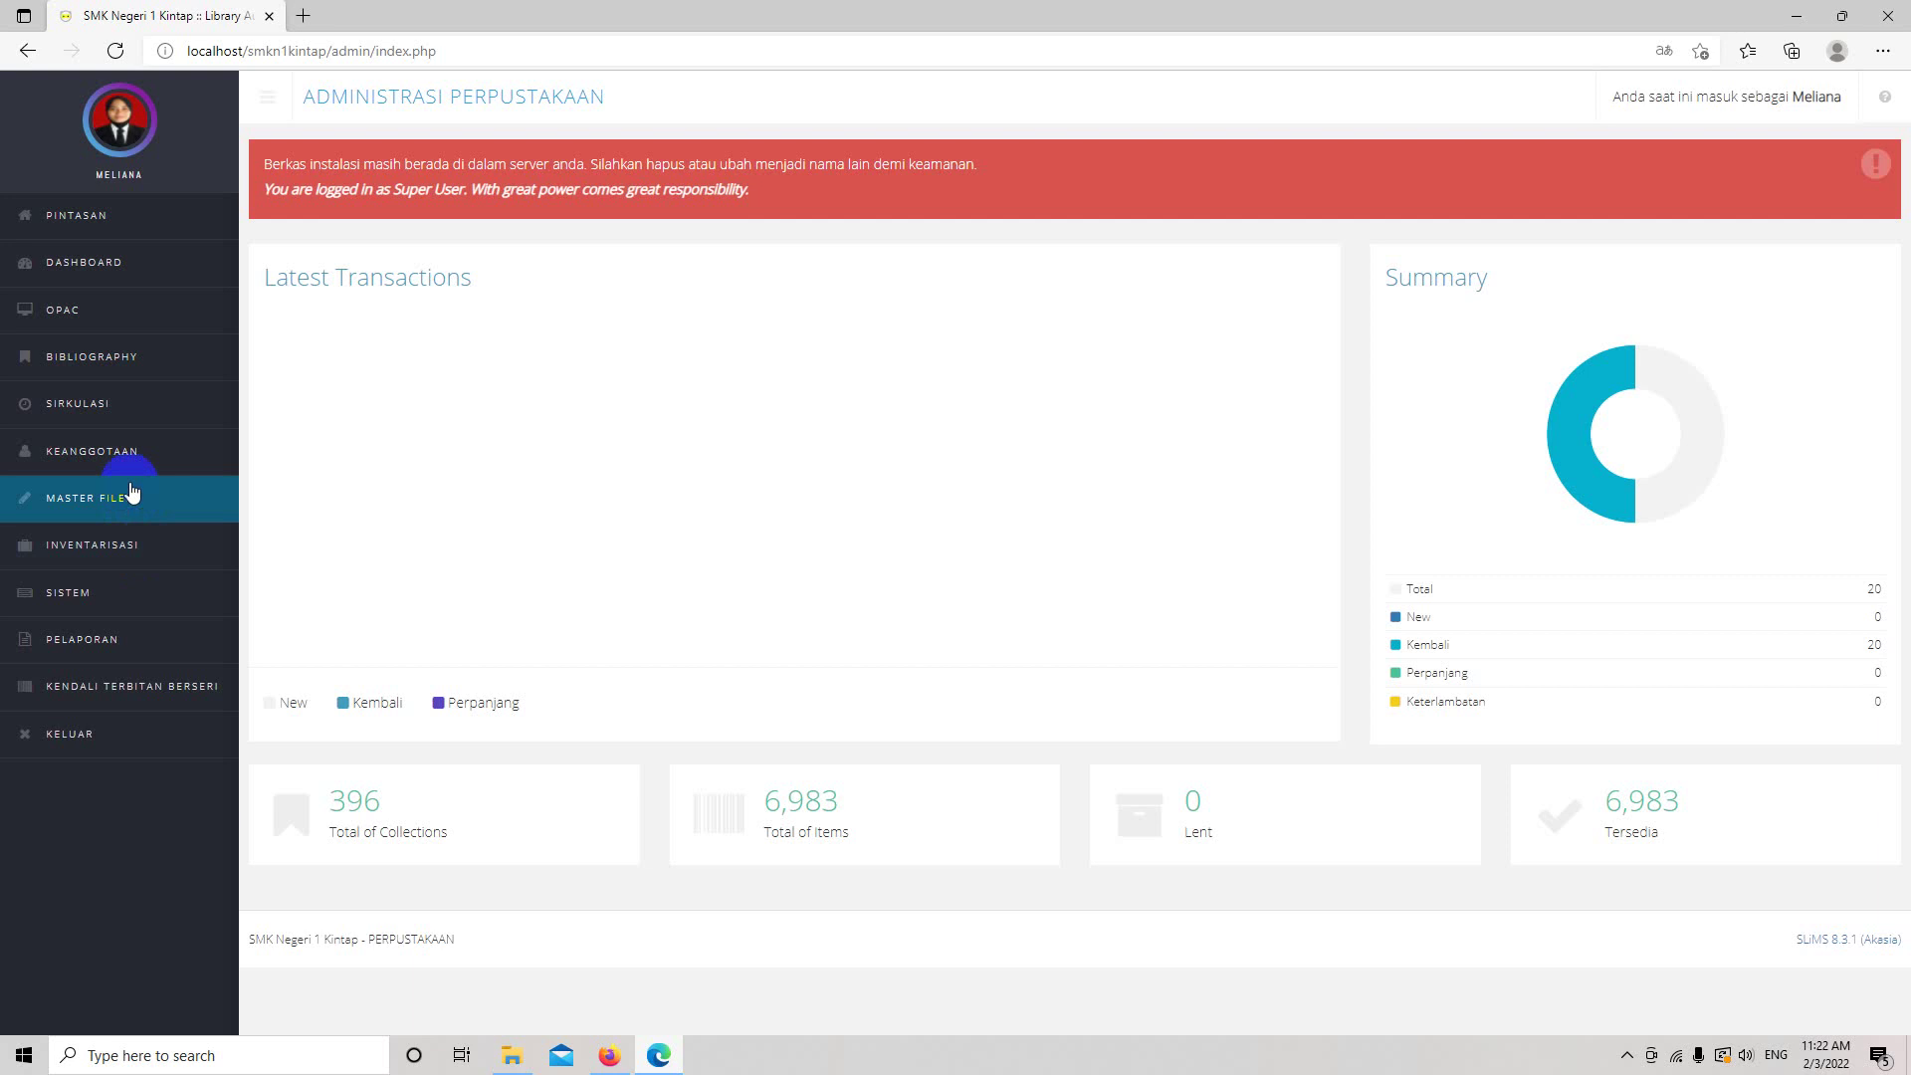
pyautogui.click(133, 372)
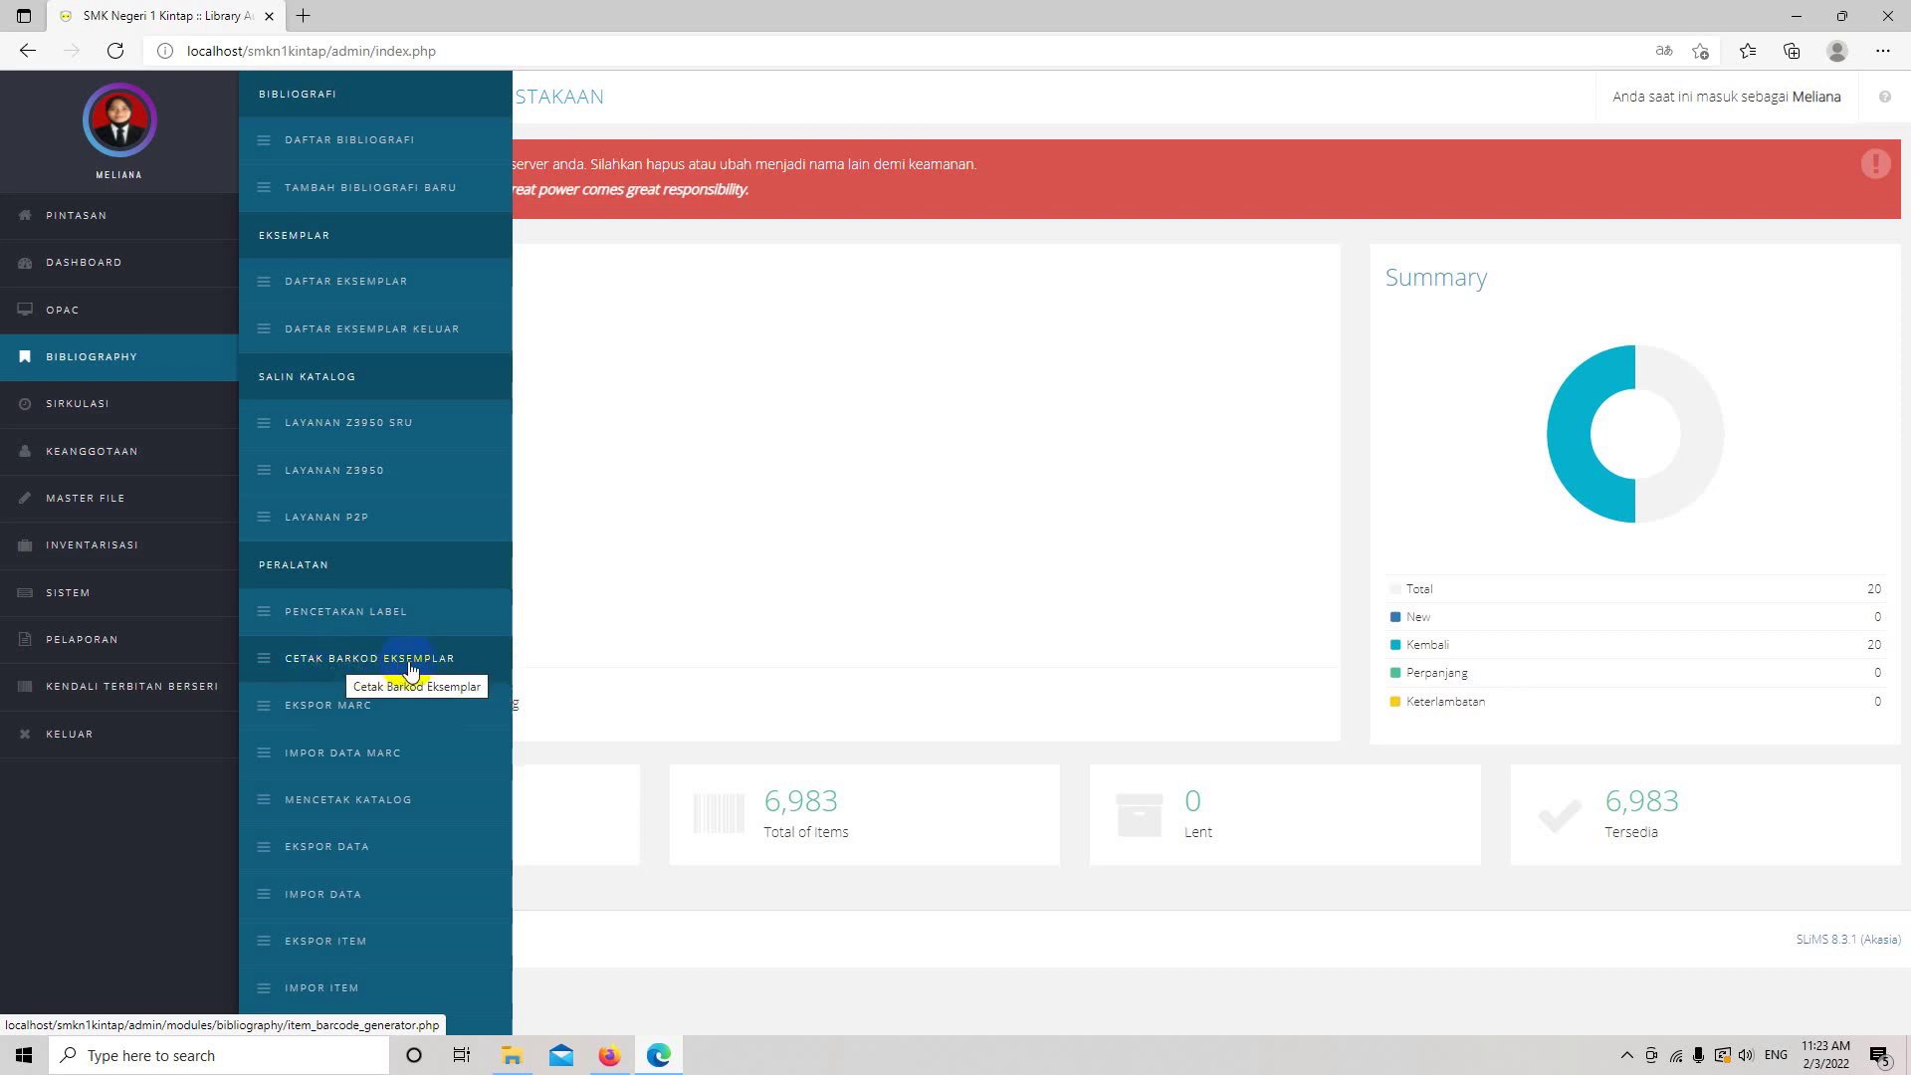
pyautogui.click(321, 663)
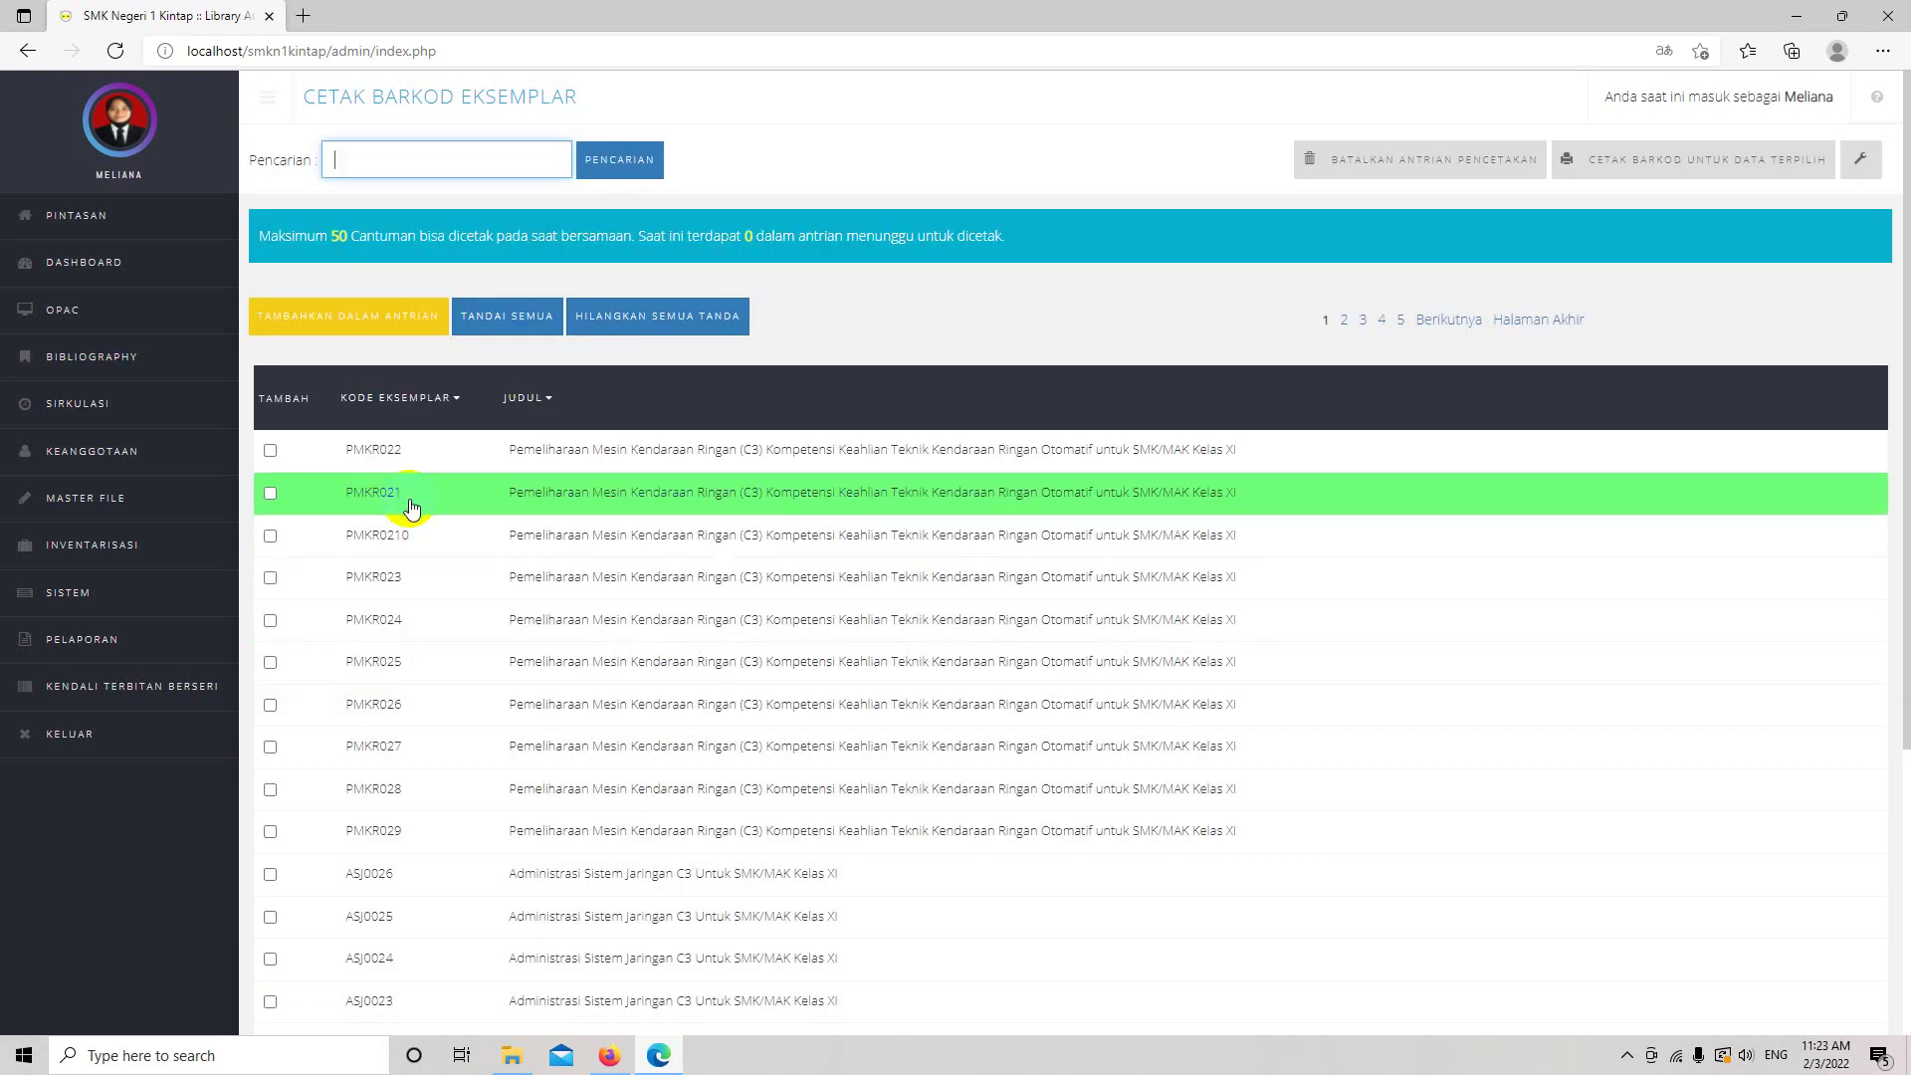
# Step: Search the barcode printing item list for "BAHASA UNDONESIA KELAS X"
pyautogui.scroll(-5, 439, 504)
pyautogui.scroll(5, 525, 547)
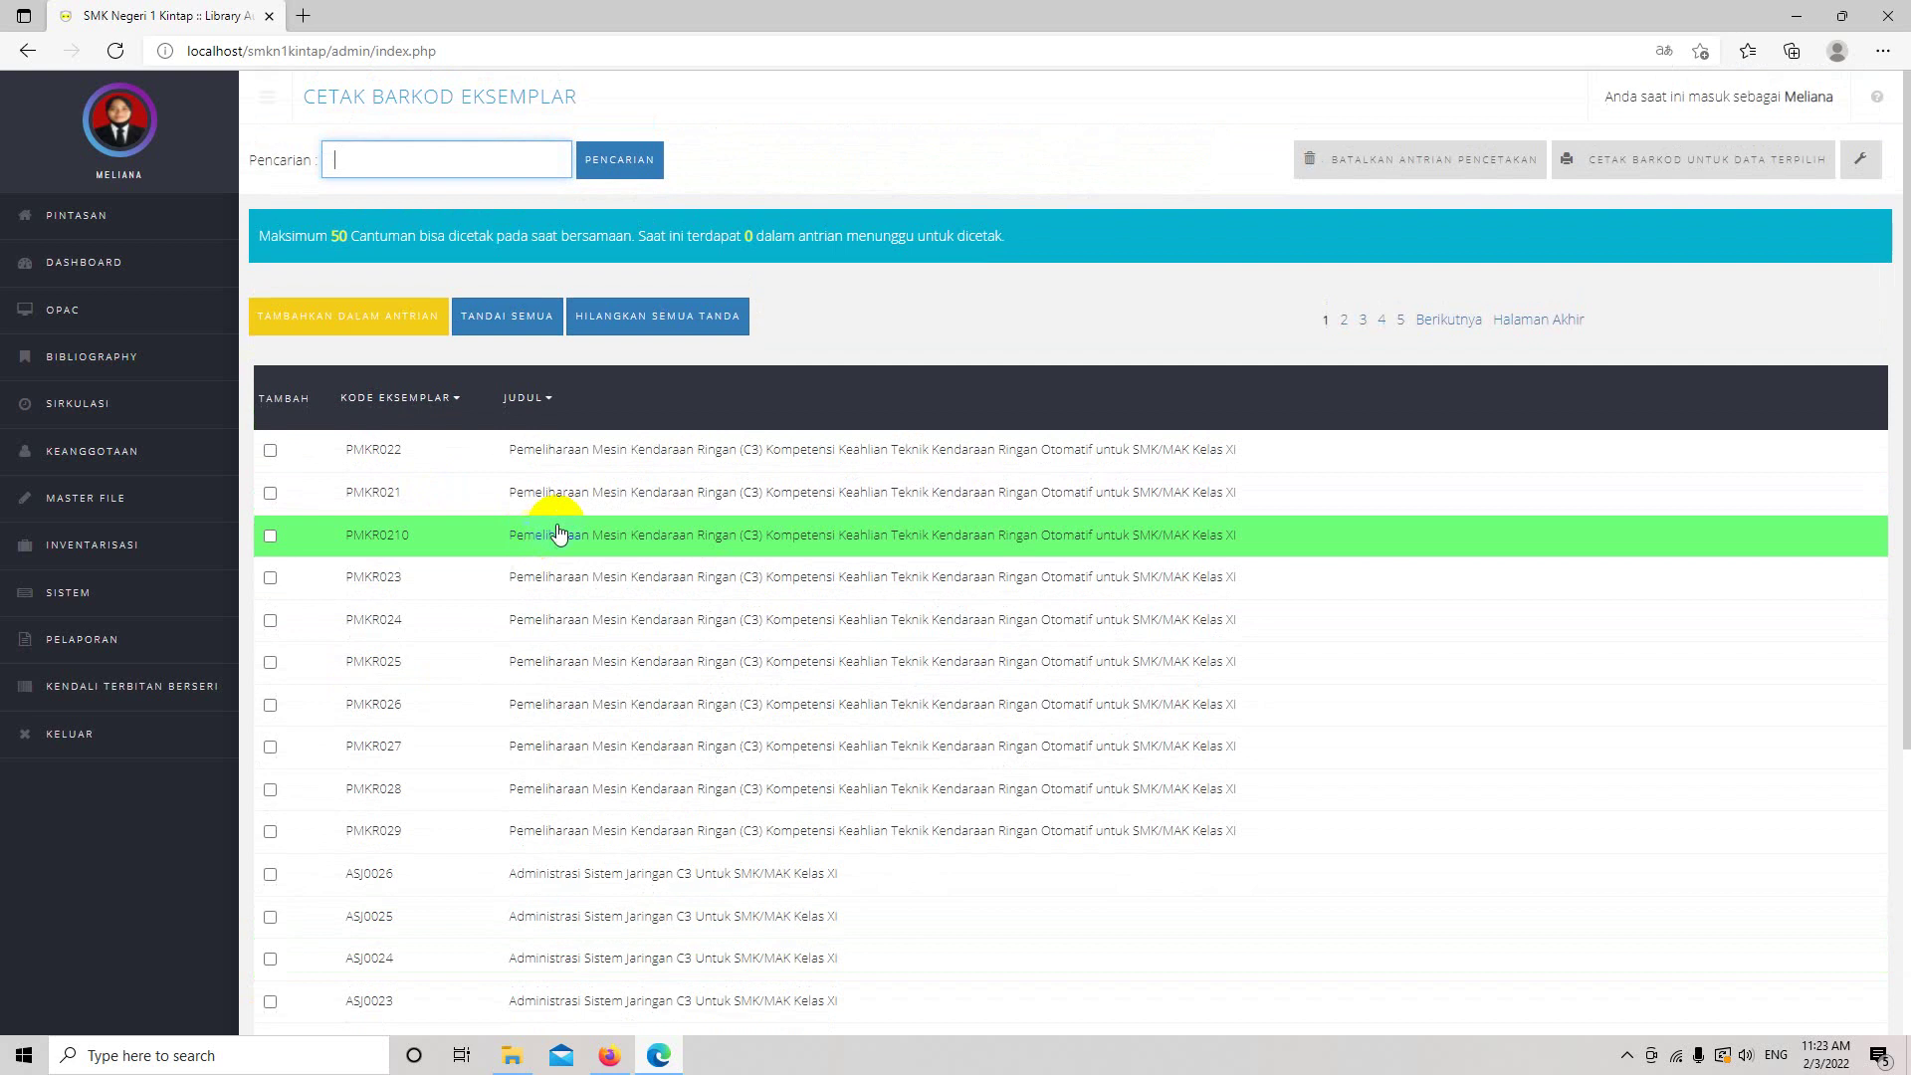
pyautogui.scroll(-3, 557, 528)
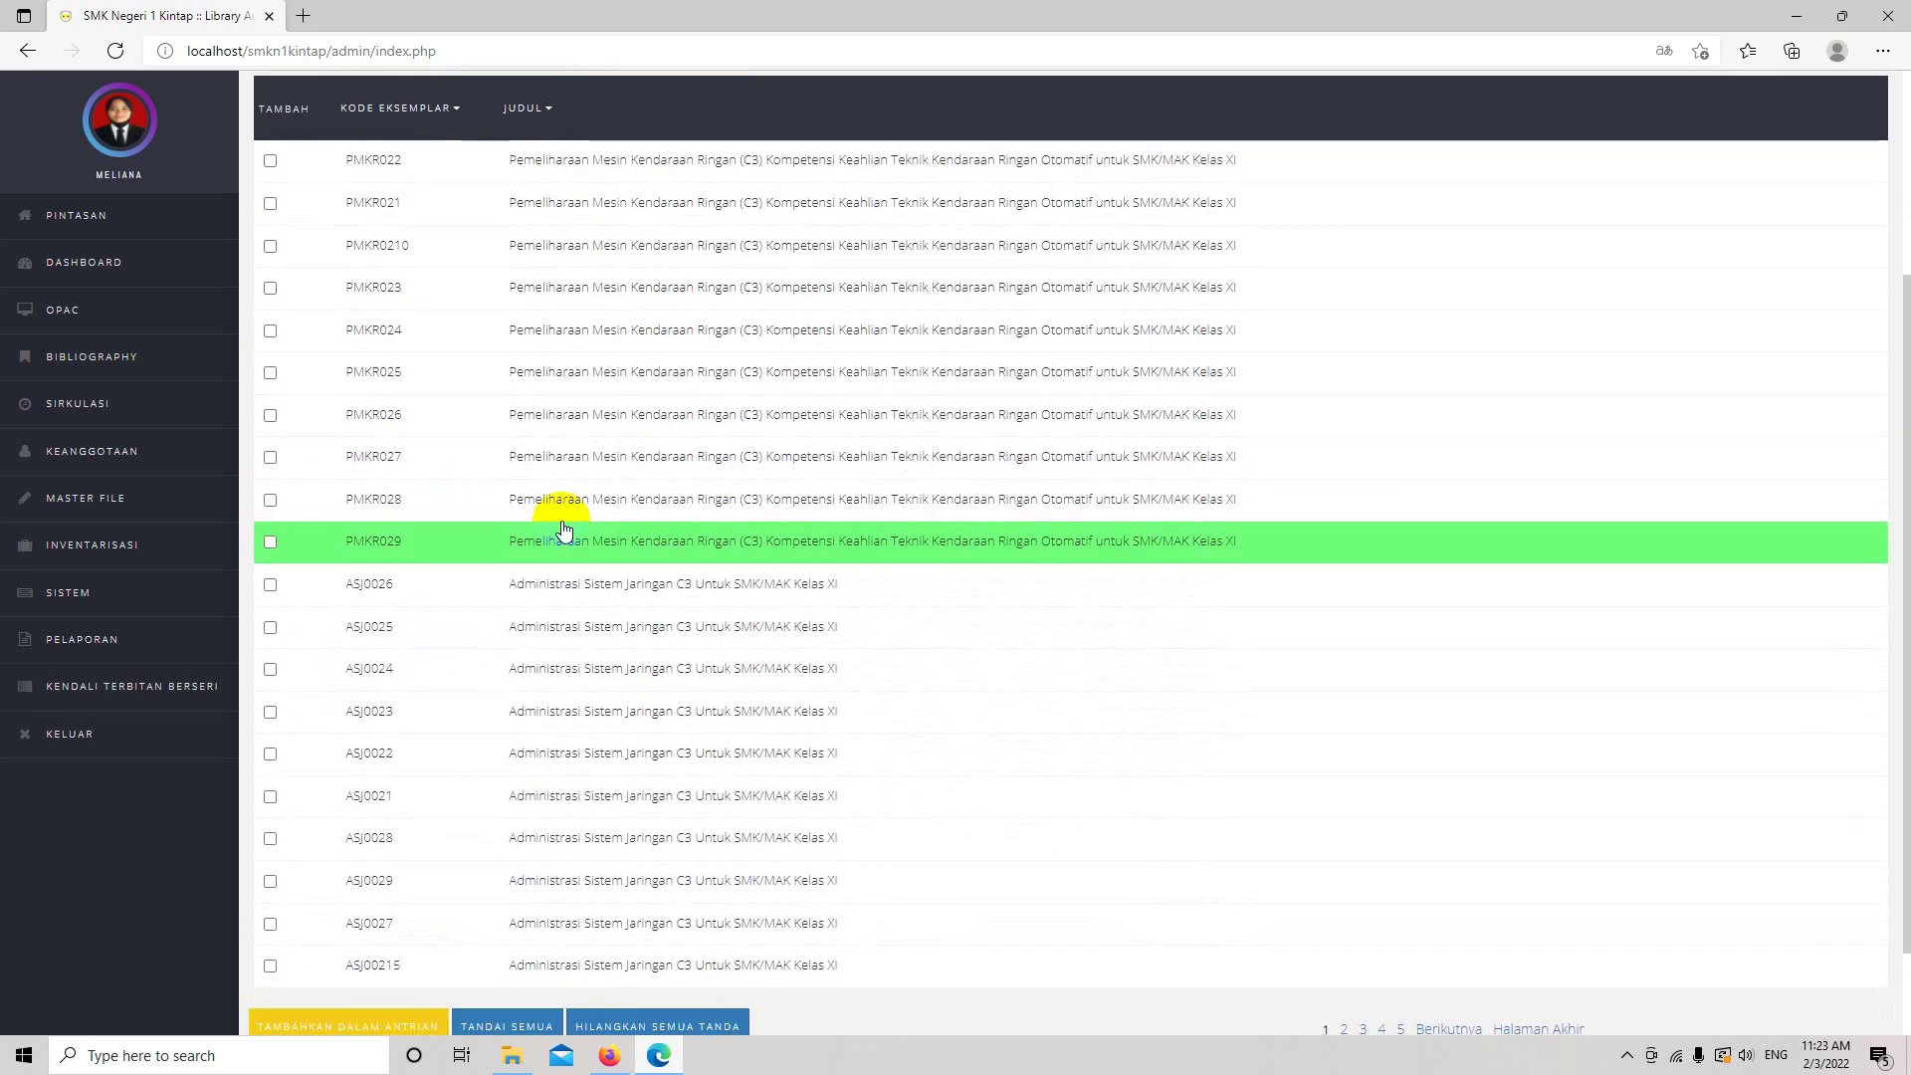
pyautogui.scroll(3, 563, 528)
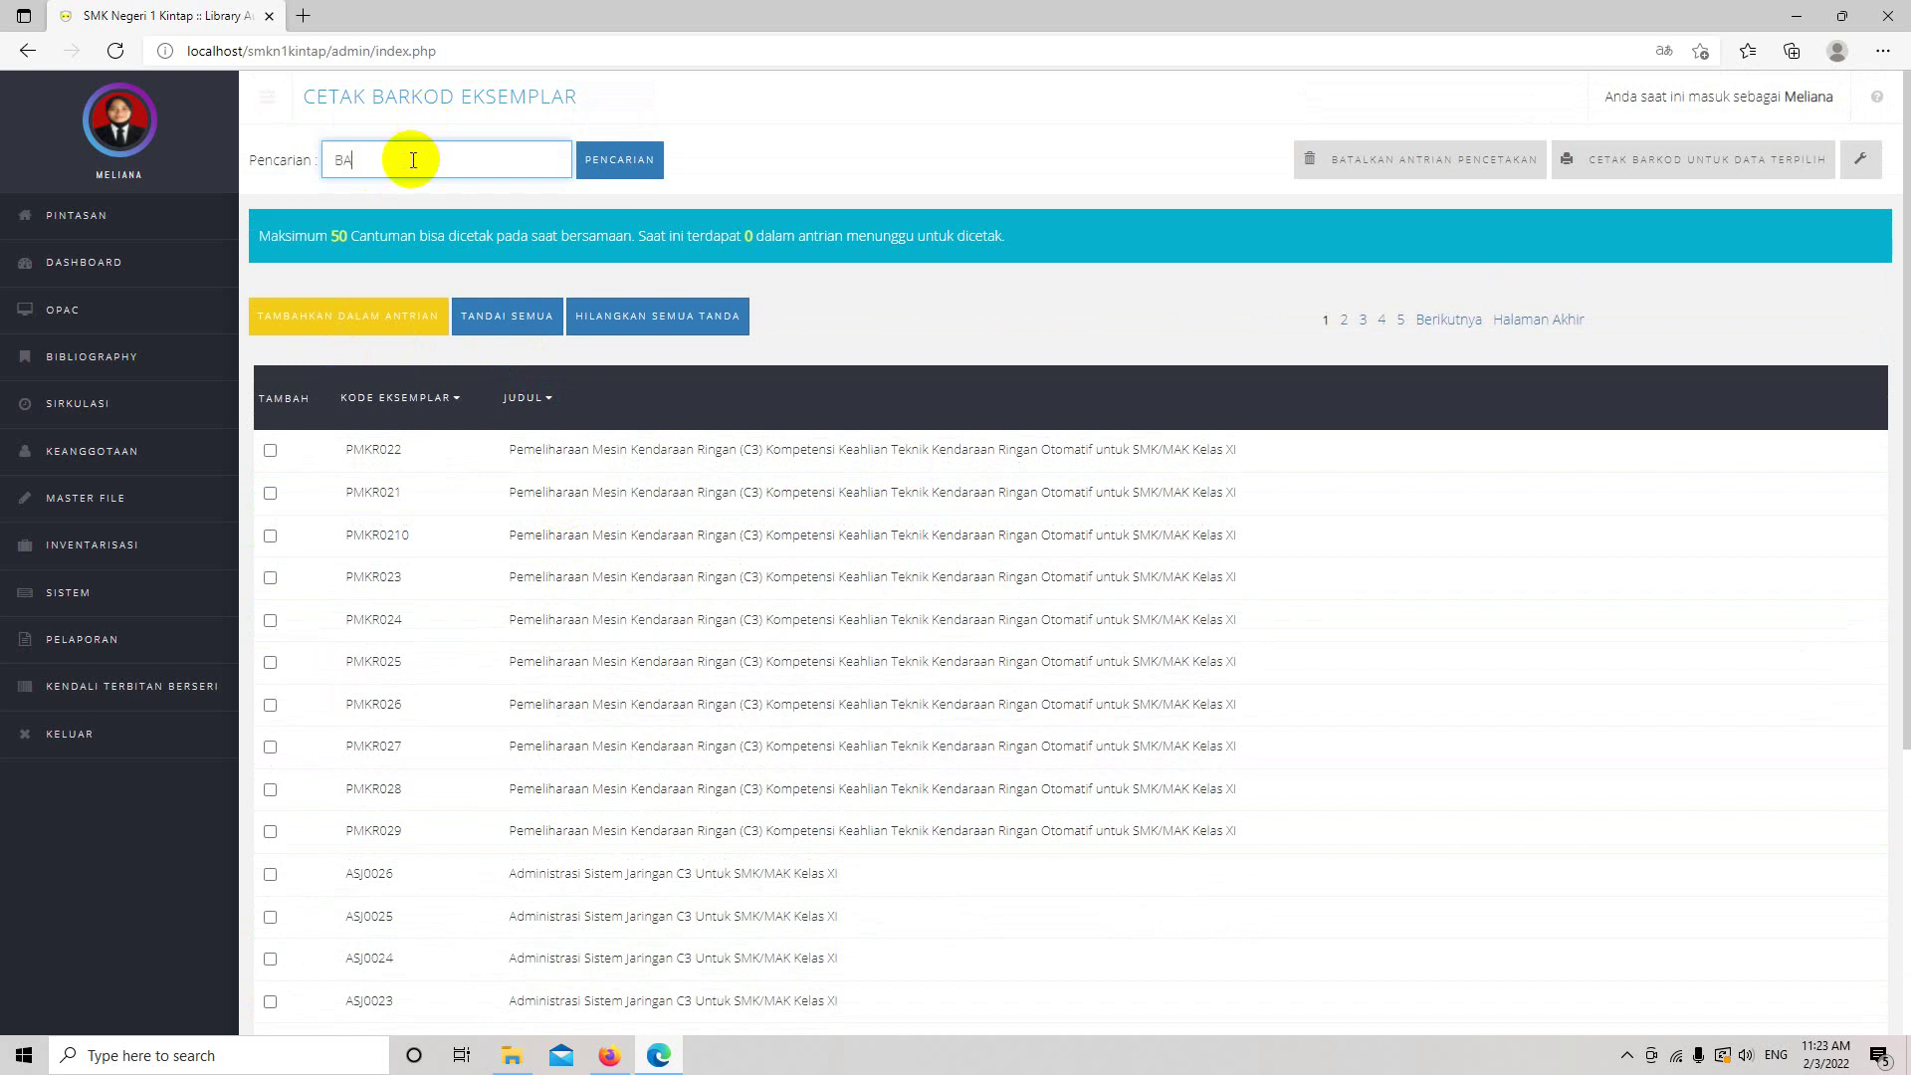
pyautogui.write('ASA UNDONESIA KELAS X')
pyautogui.press('Return')
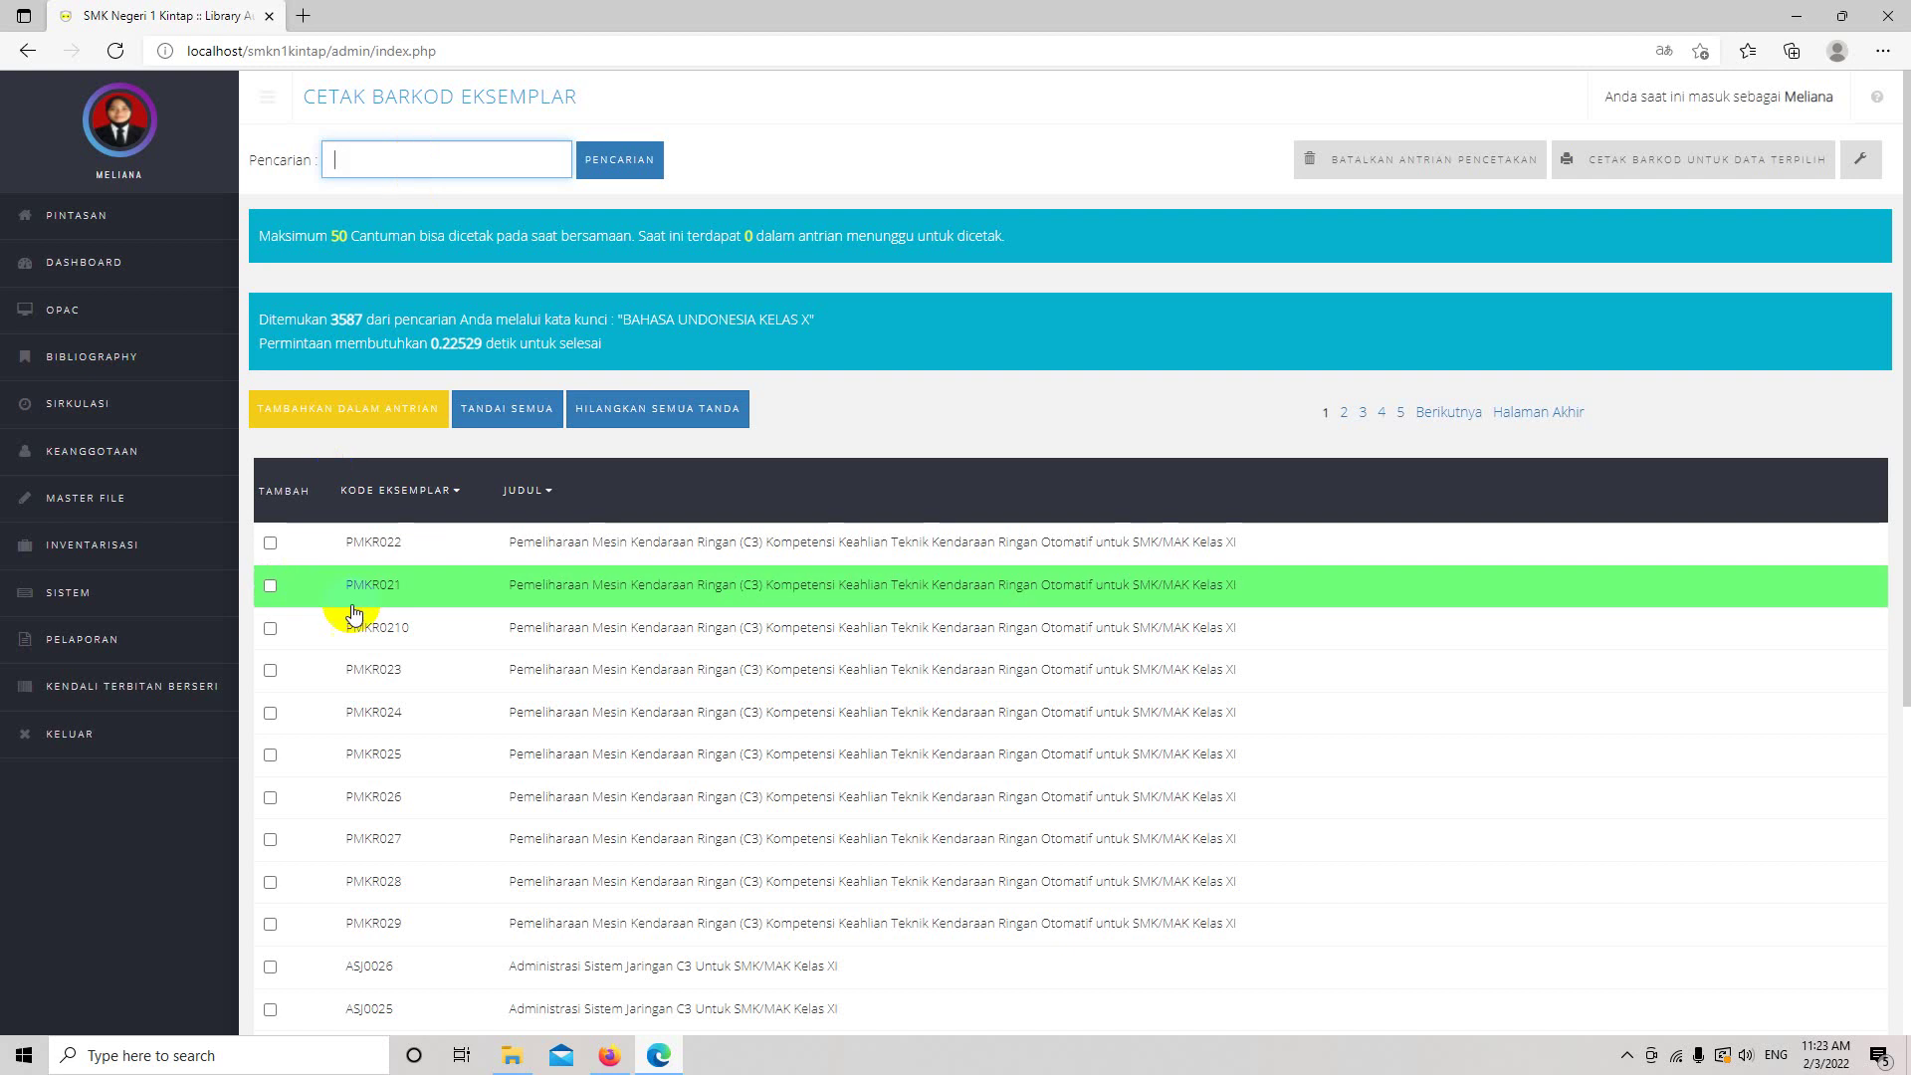
# Step: Mark copies PMKR022 and PMKR021 in the item list and add them to the barcode print queue
pyautogui.scroll(-4, 750, 733)
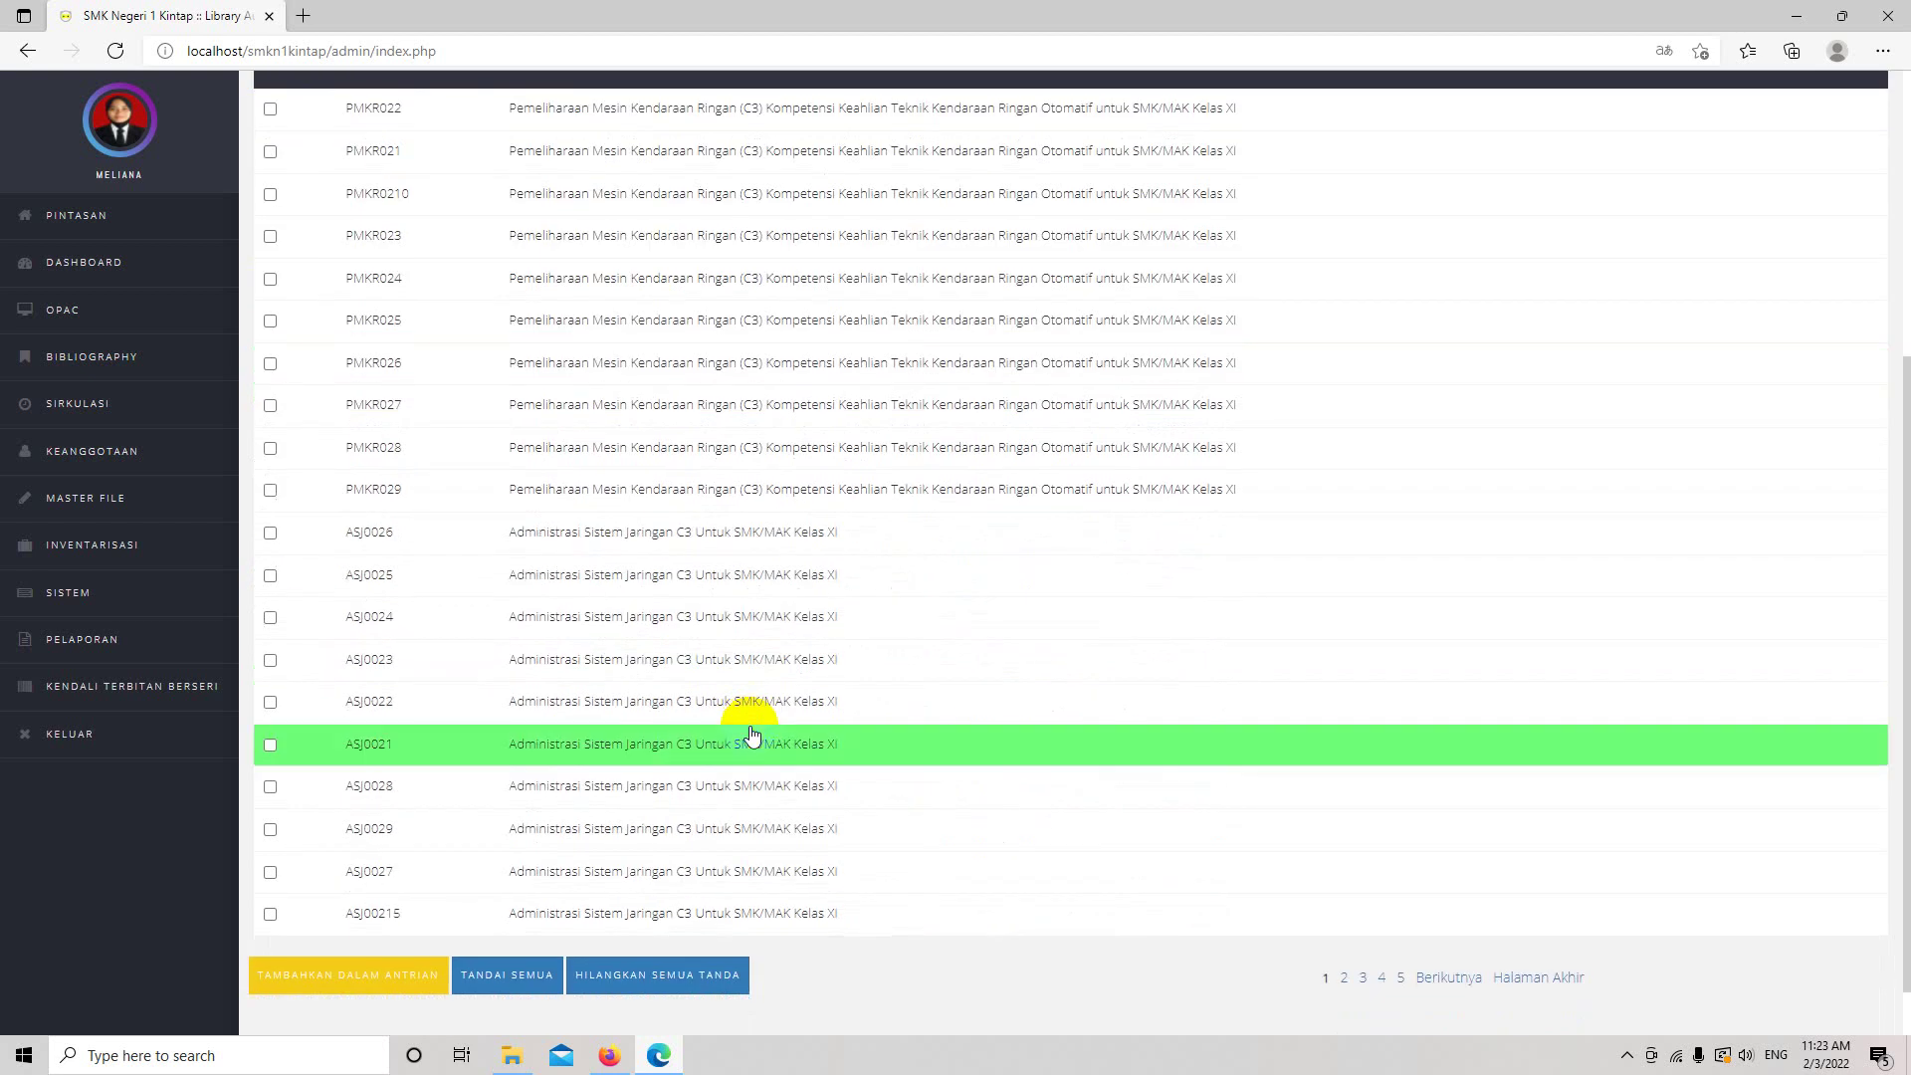
pyautogui.scroll(4, 750, 734)
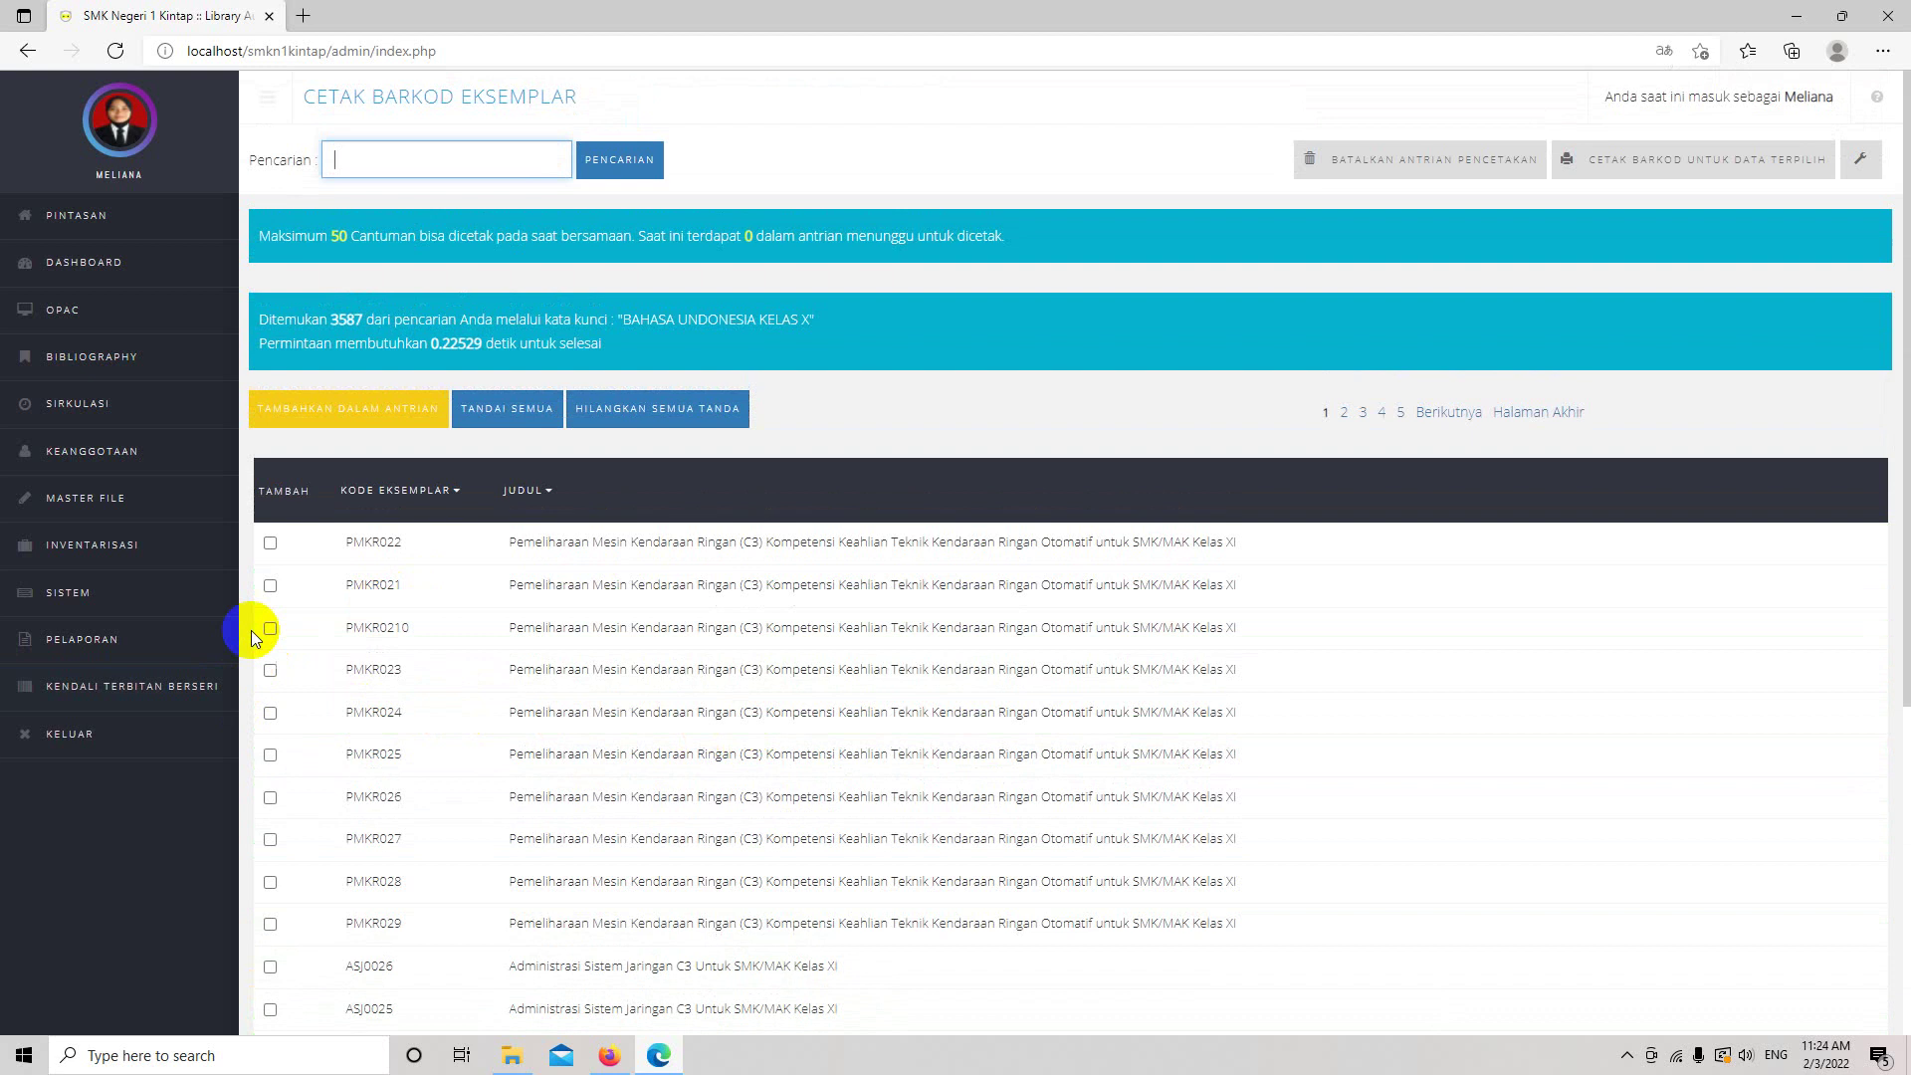
pyautogui.click(279, 550)
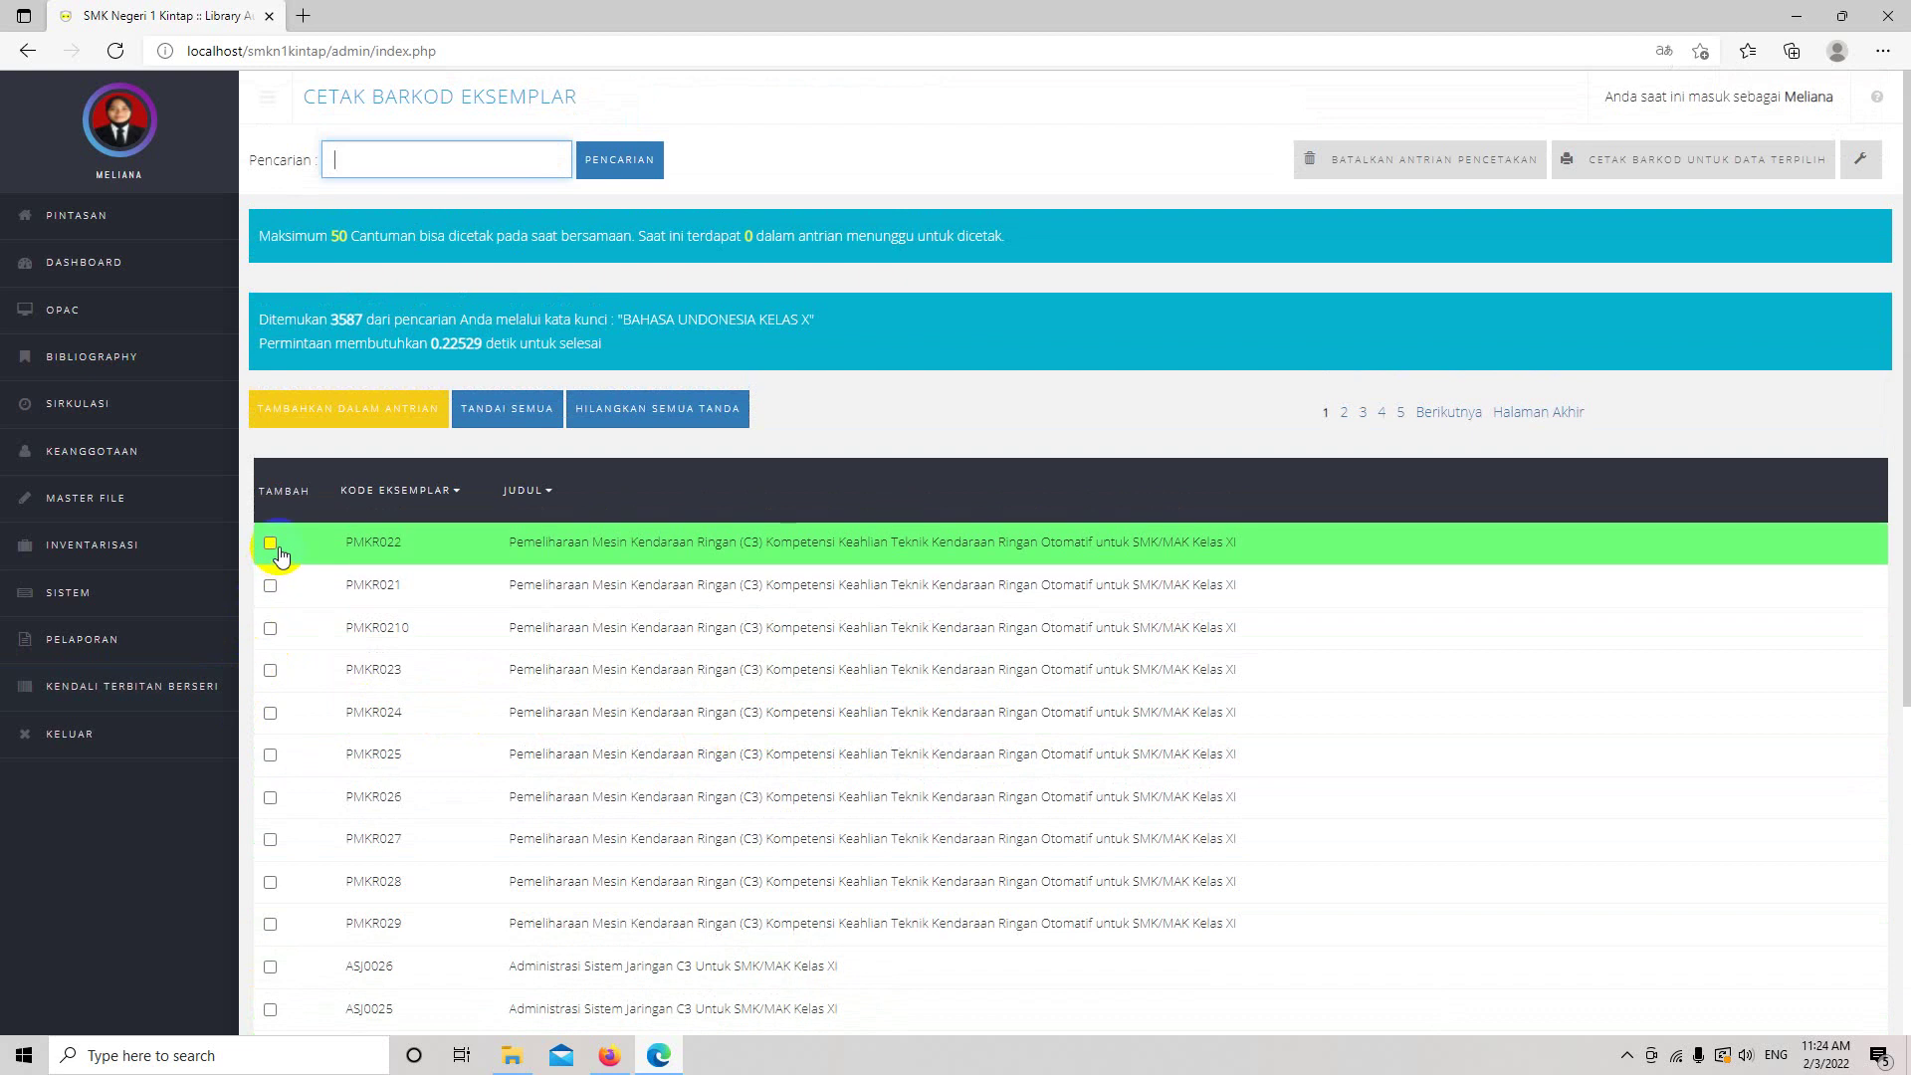
pyautogui.click(271, 544)
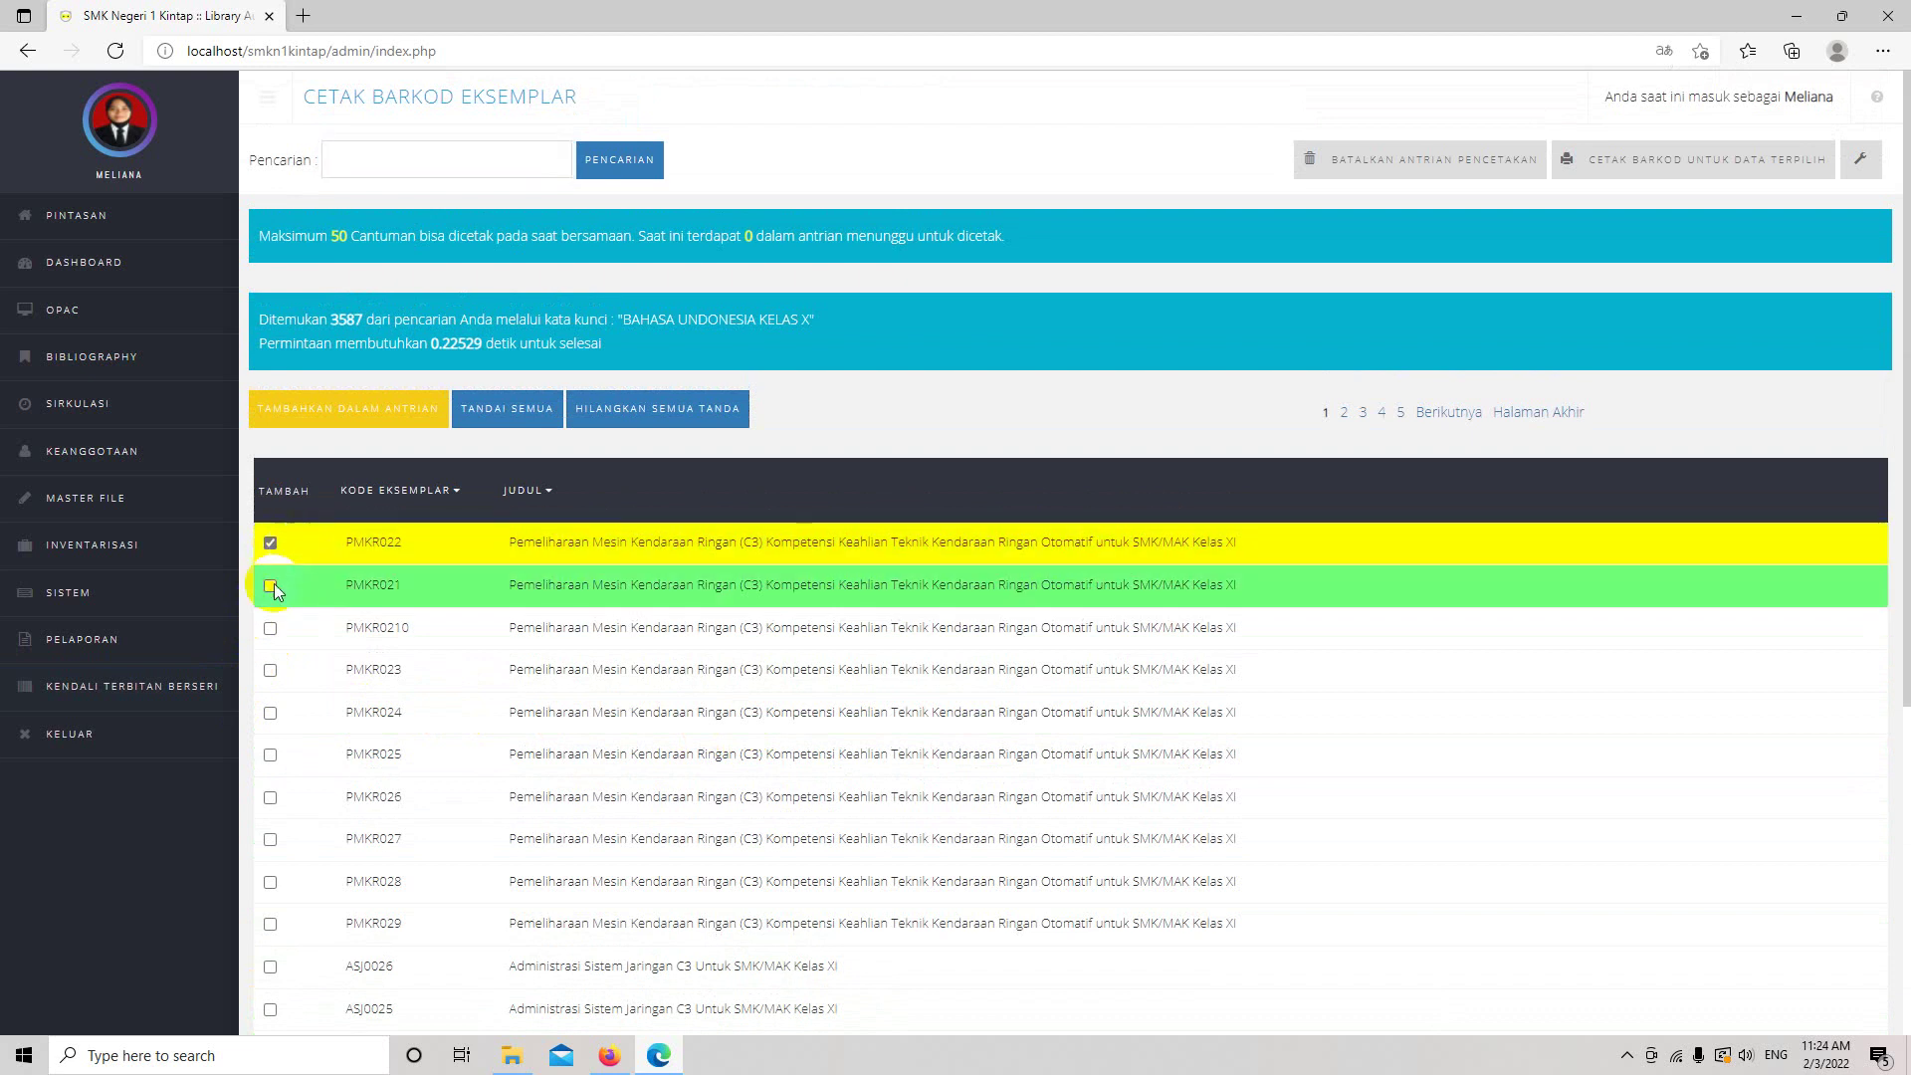
pyautogui.click(270, 587)
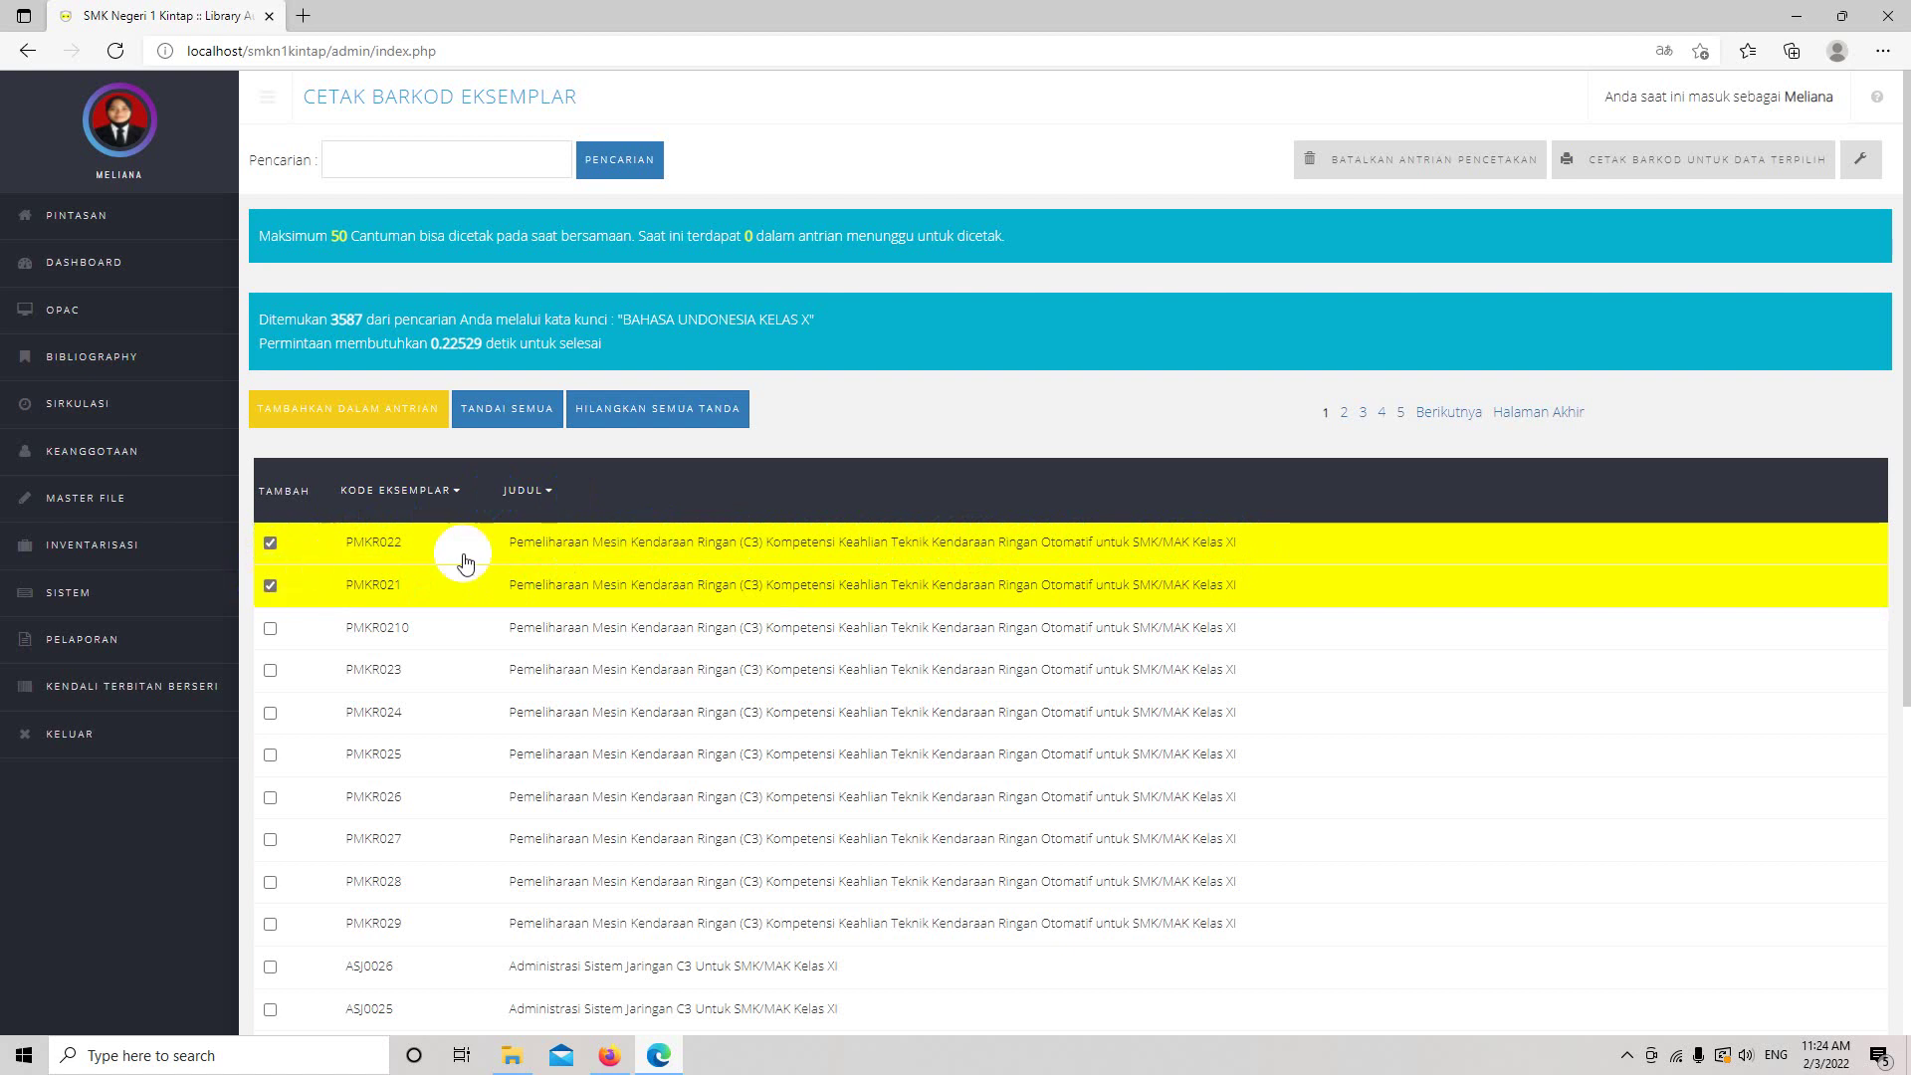
pyautogui.click(336, 422)
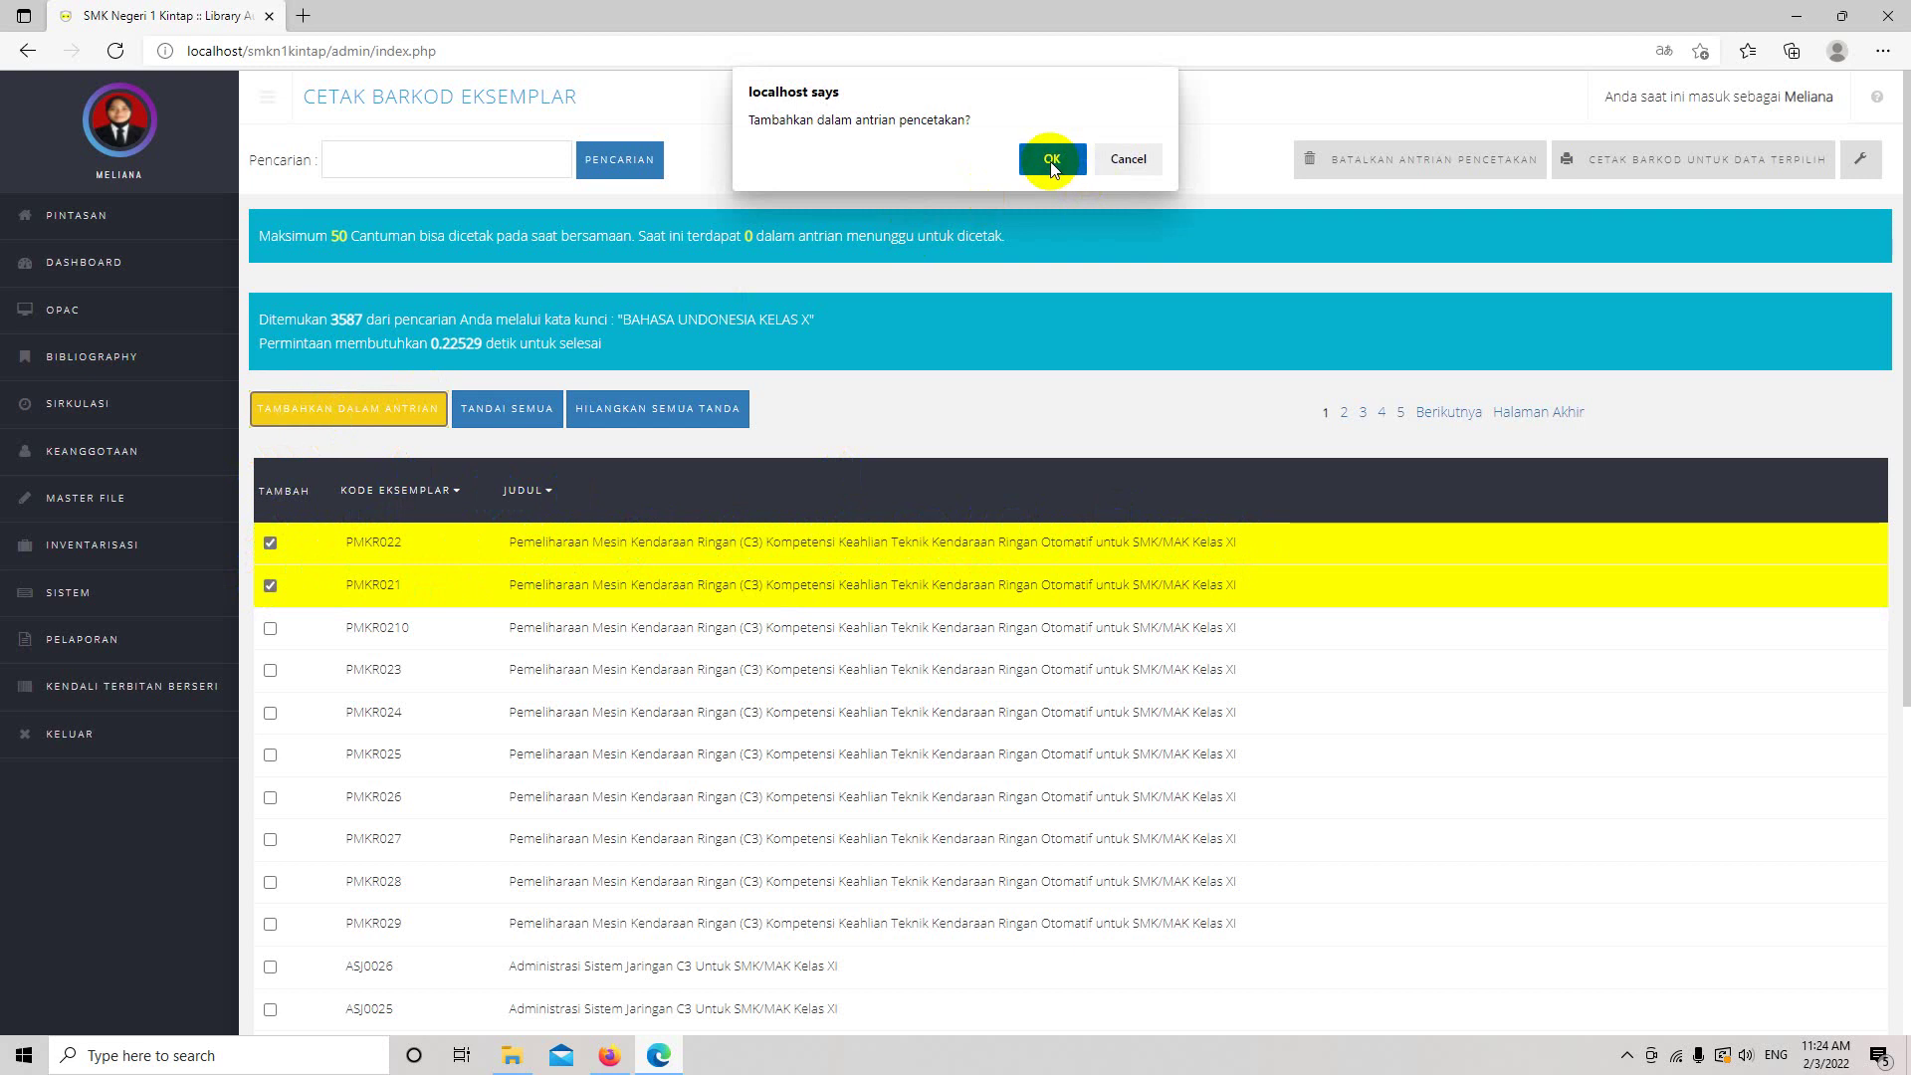
pyautogui.click(1051, 163)
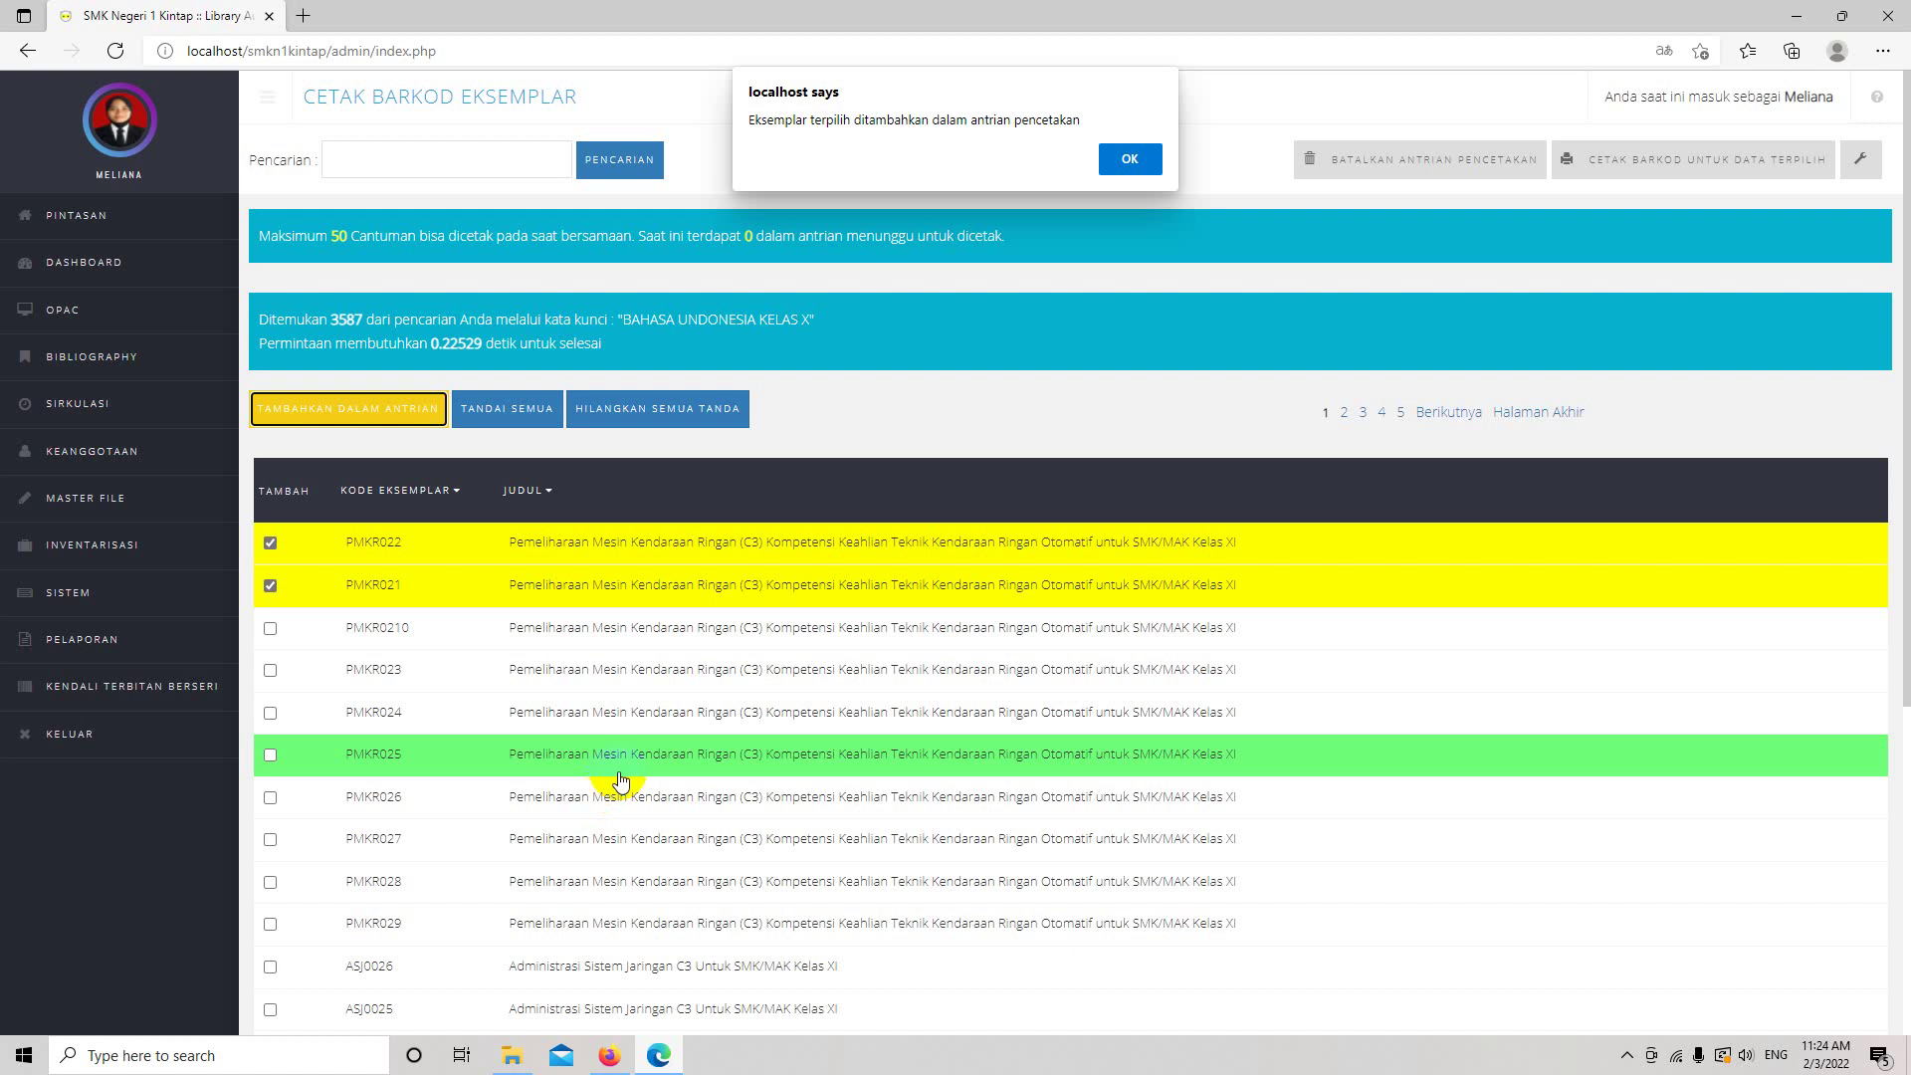
pyautogui.click(1139, 167)
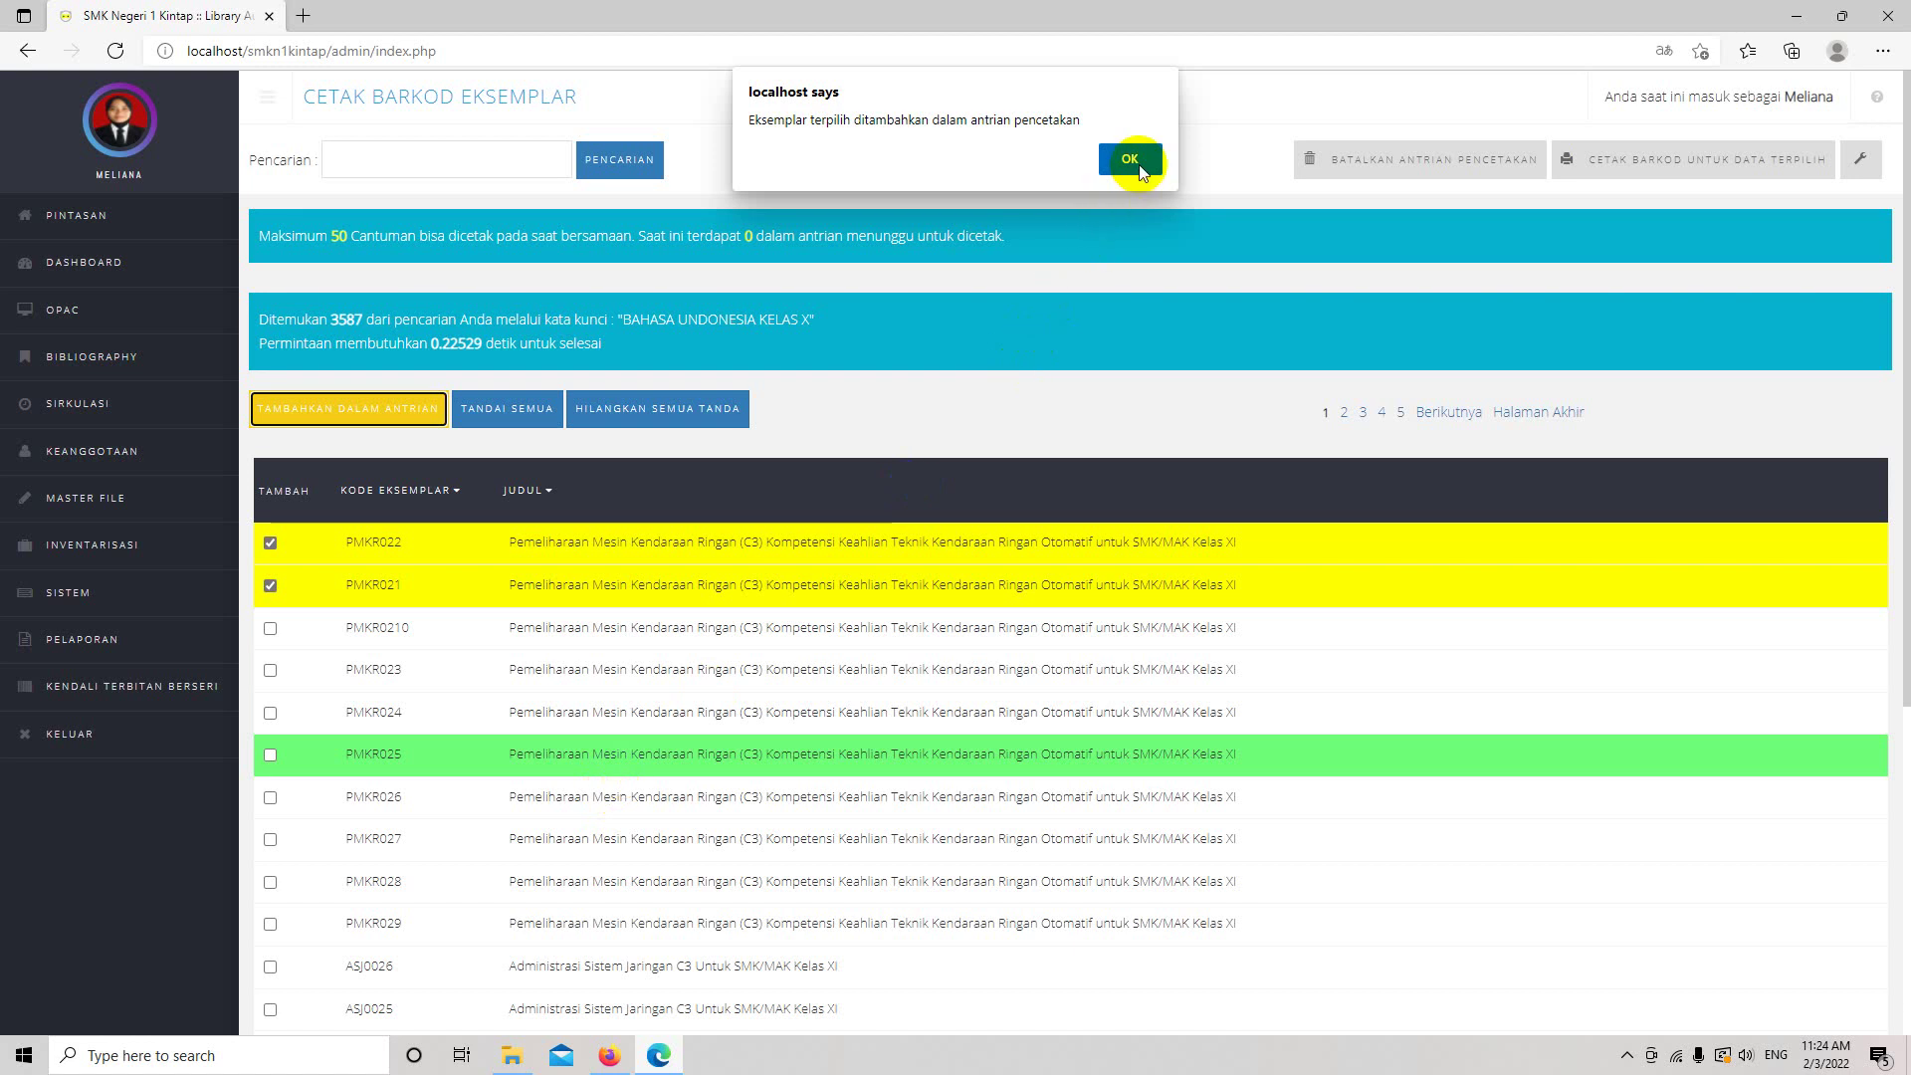
pyautogui.click(1131, 160)
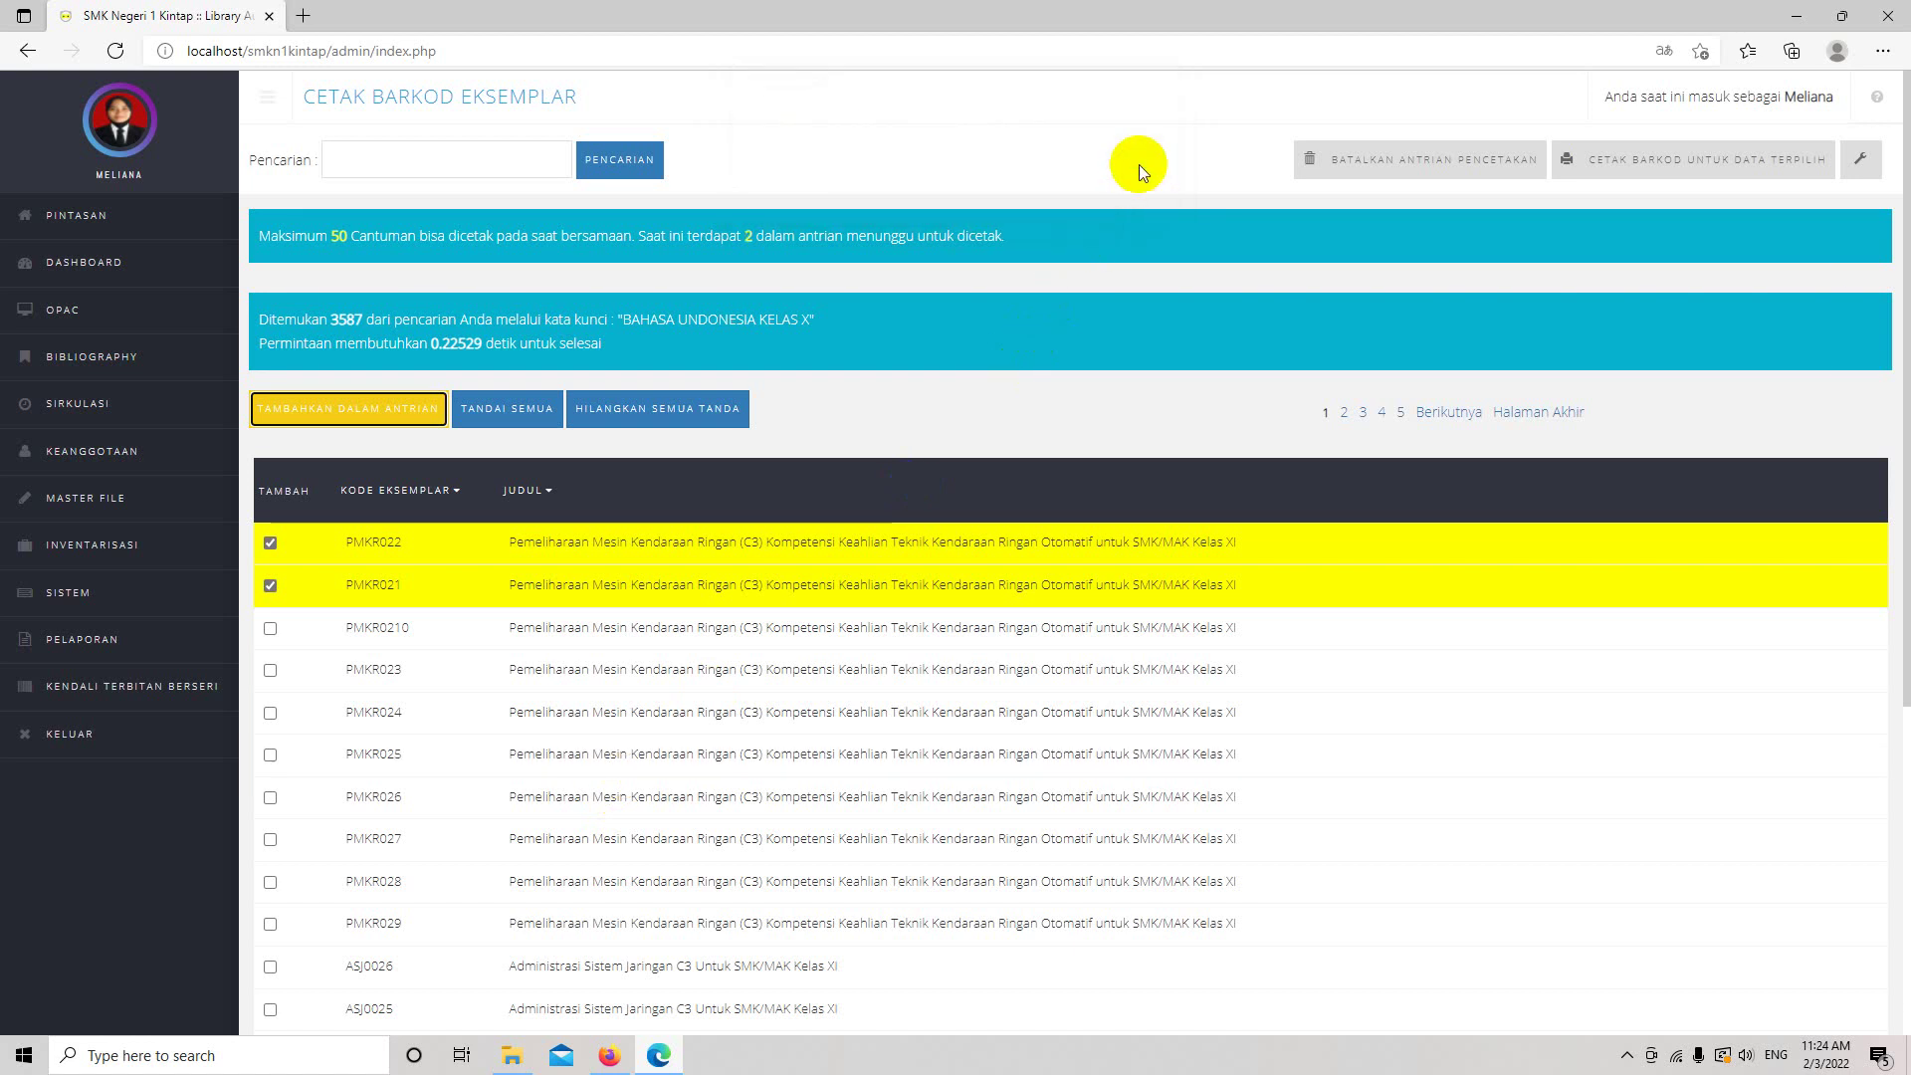
# Step: Print the barcodes of the queued copies on the EPSON L3110 Series and close the barcode preview
pyautogui.click(1768, 177)
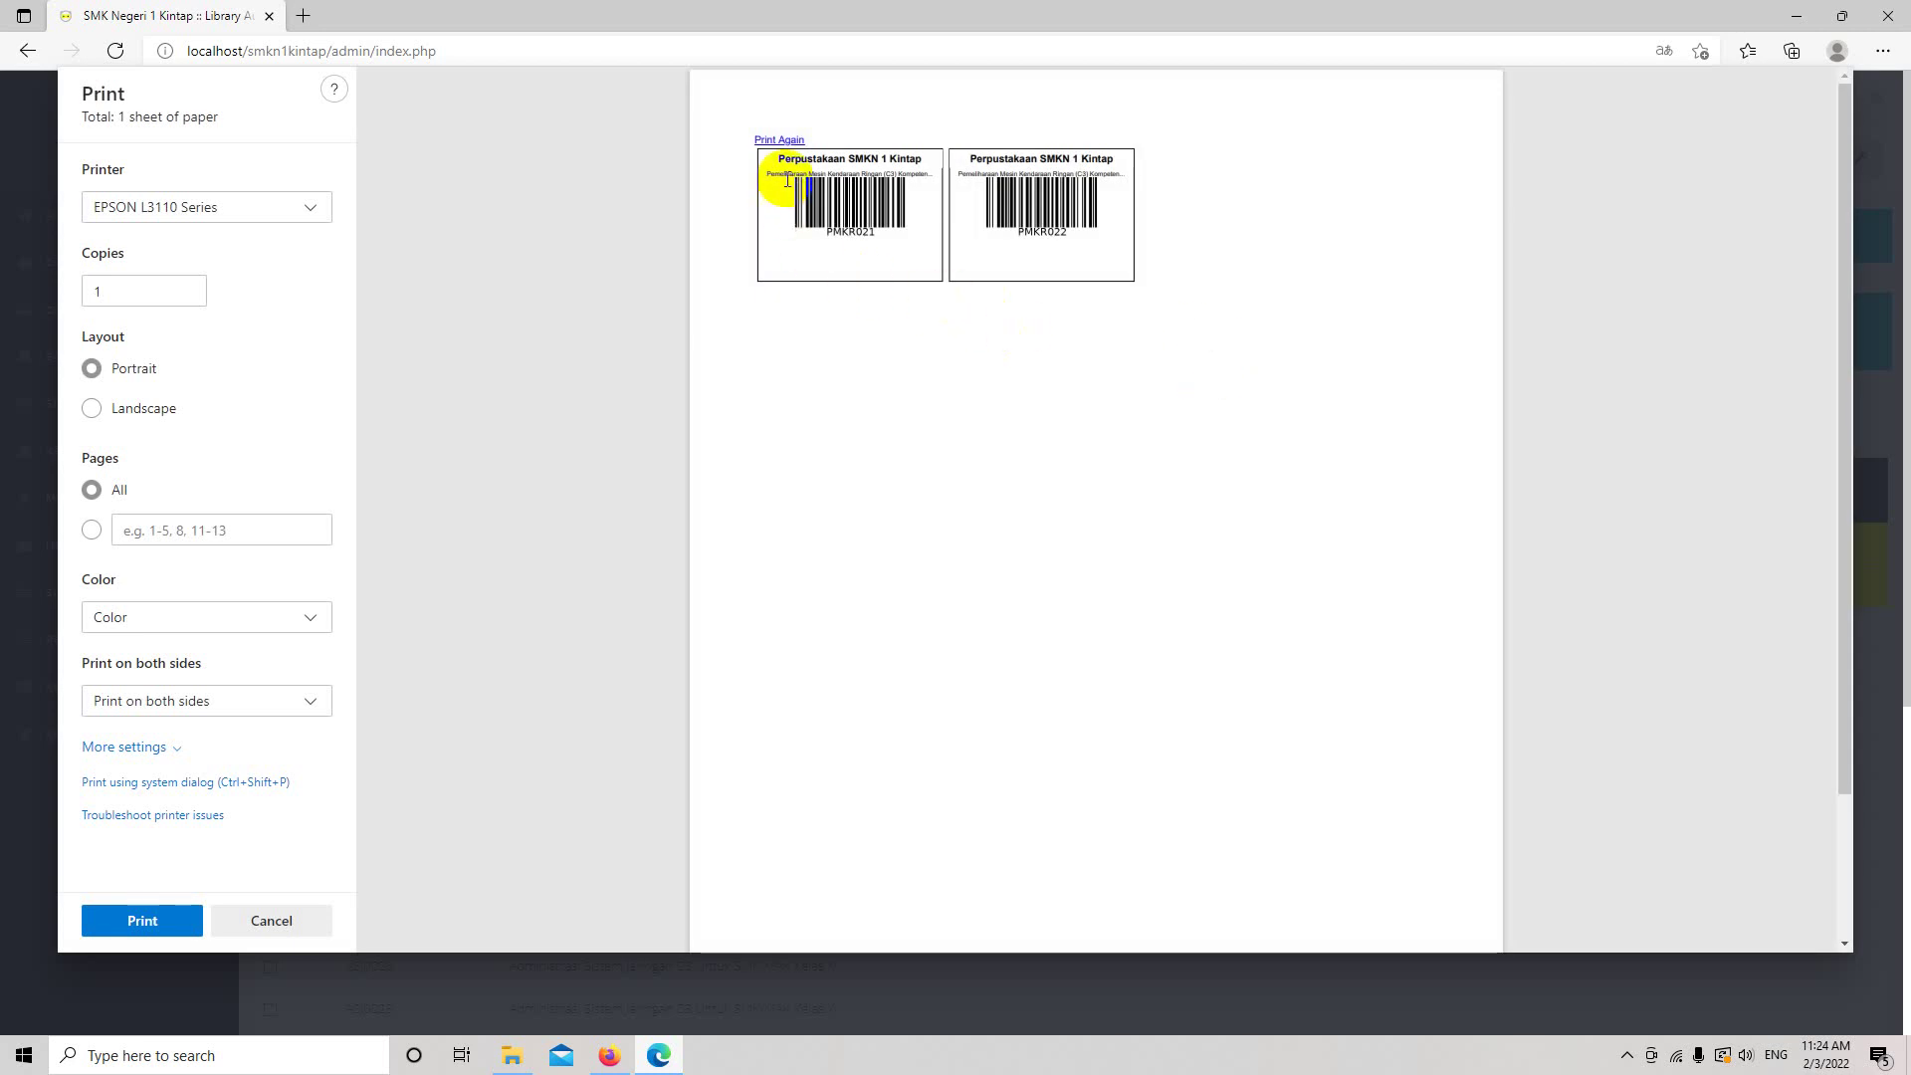
pyautogui.moveTo(768, 171); pyautogui.dragTo(858, 196)
pyautogui.click(905, 179)
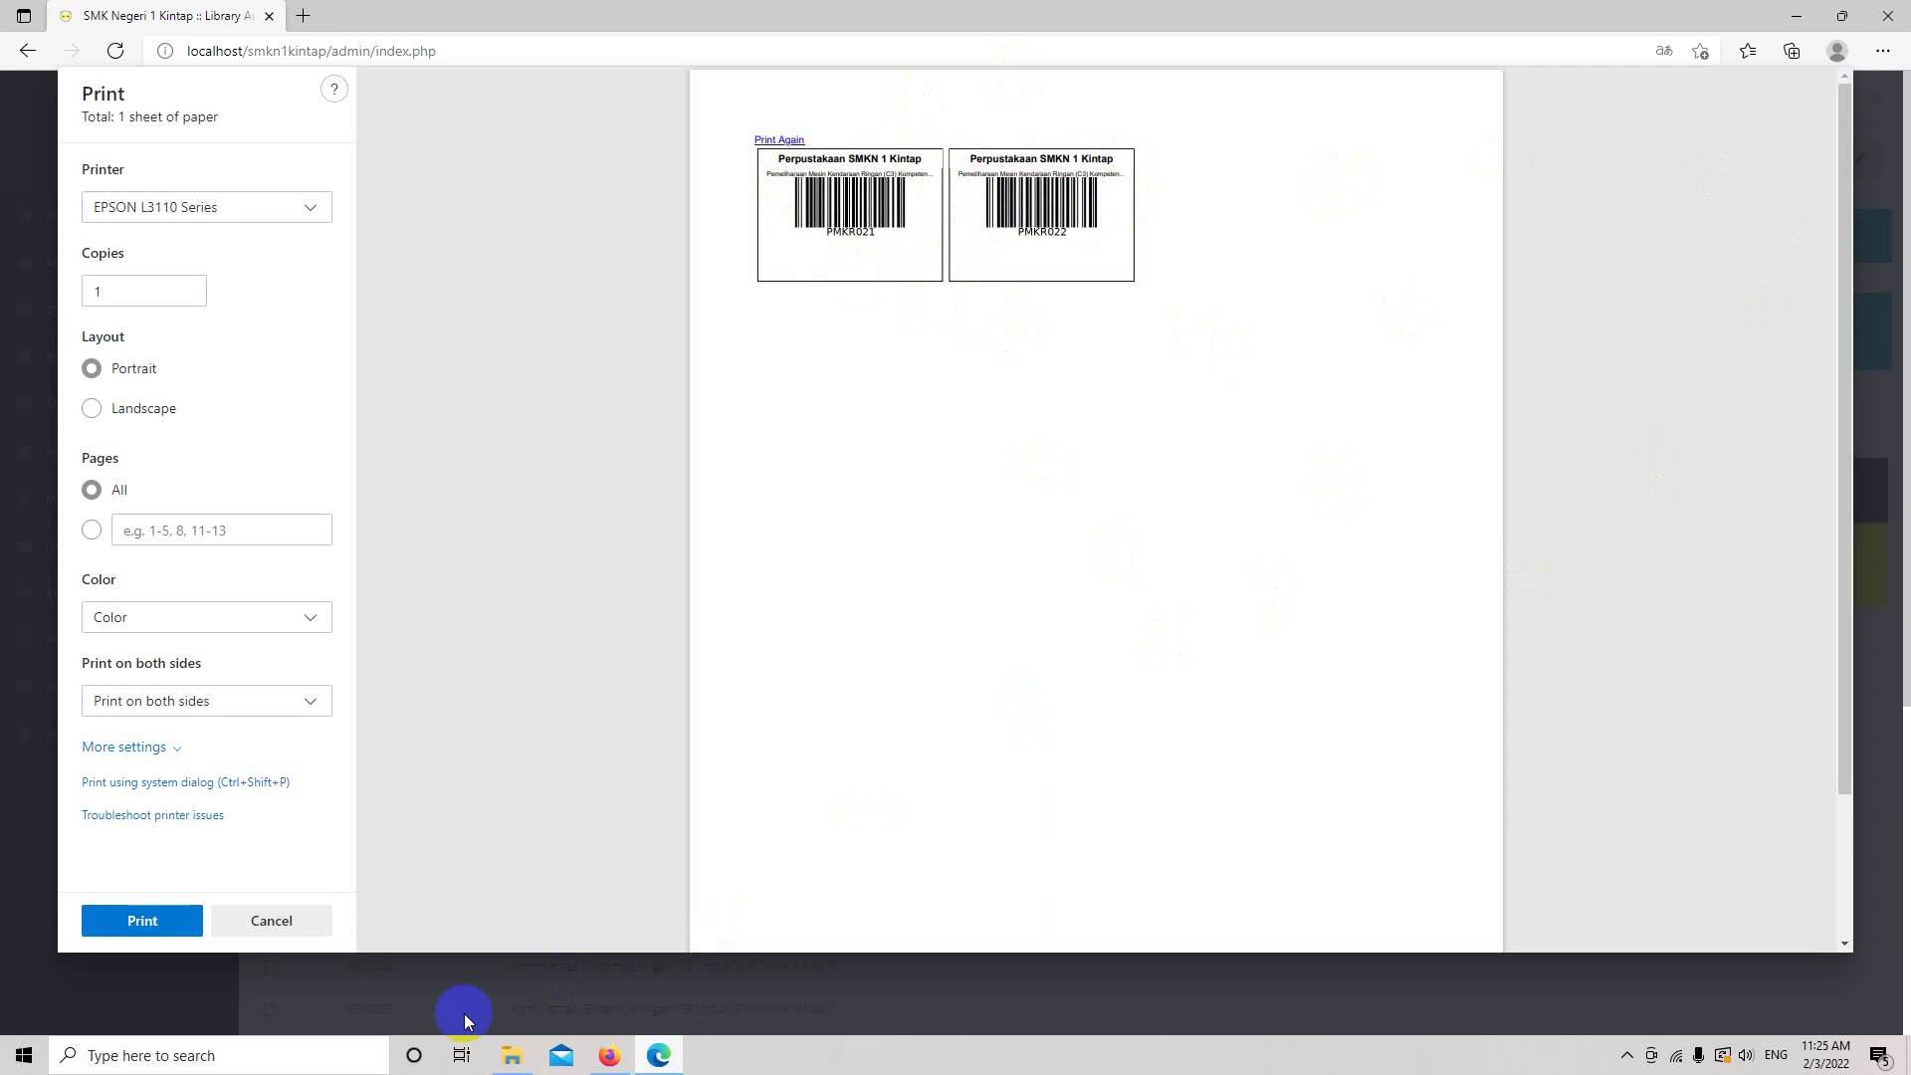
pyautogui.click(152, 933)
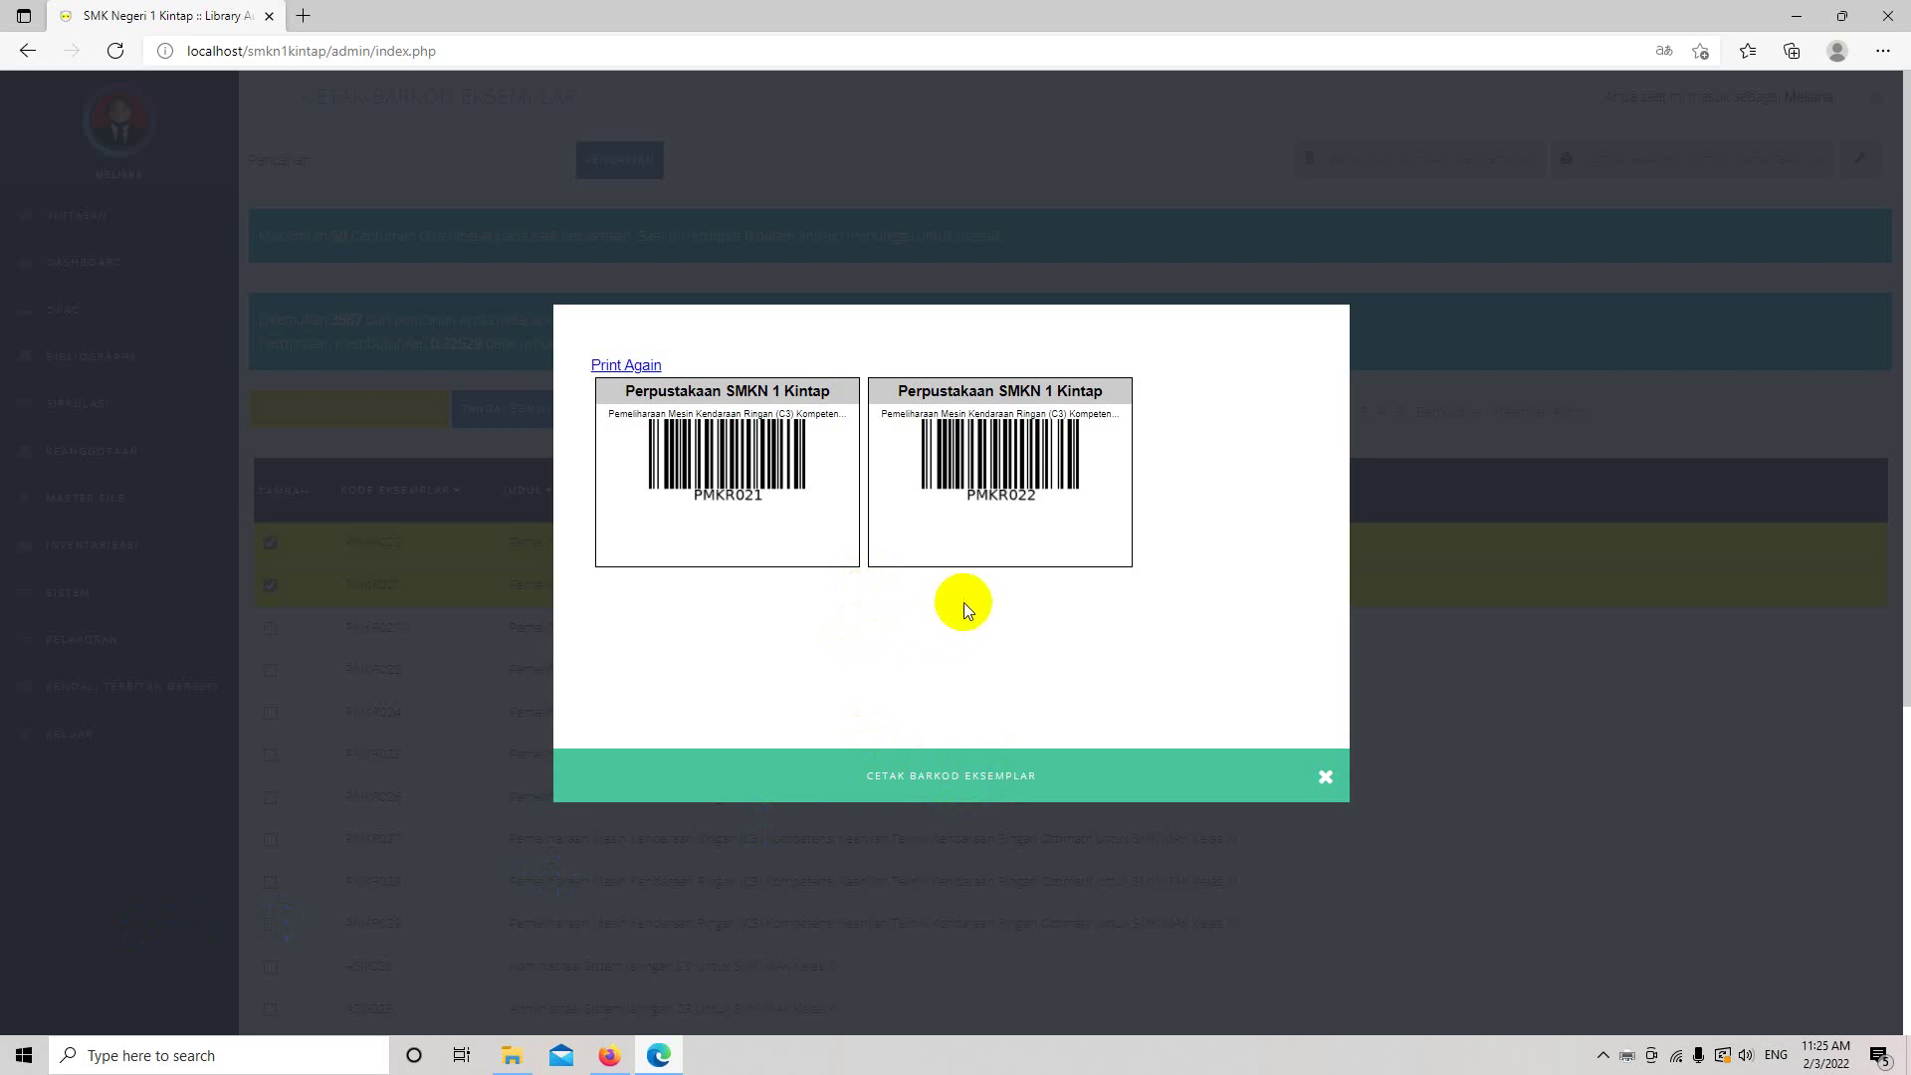
pyautogui.click(1329, 793)
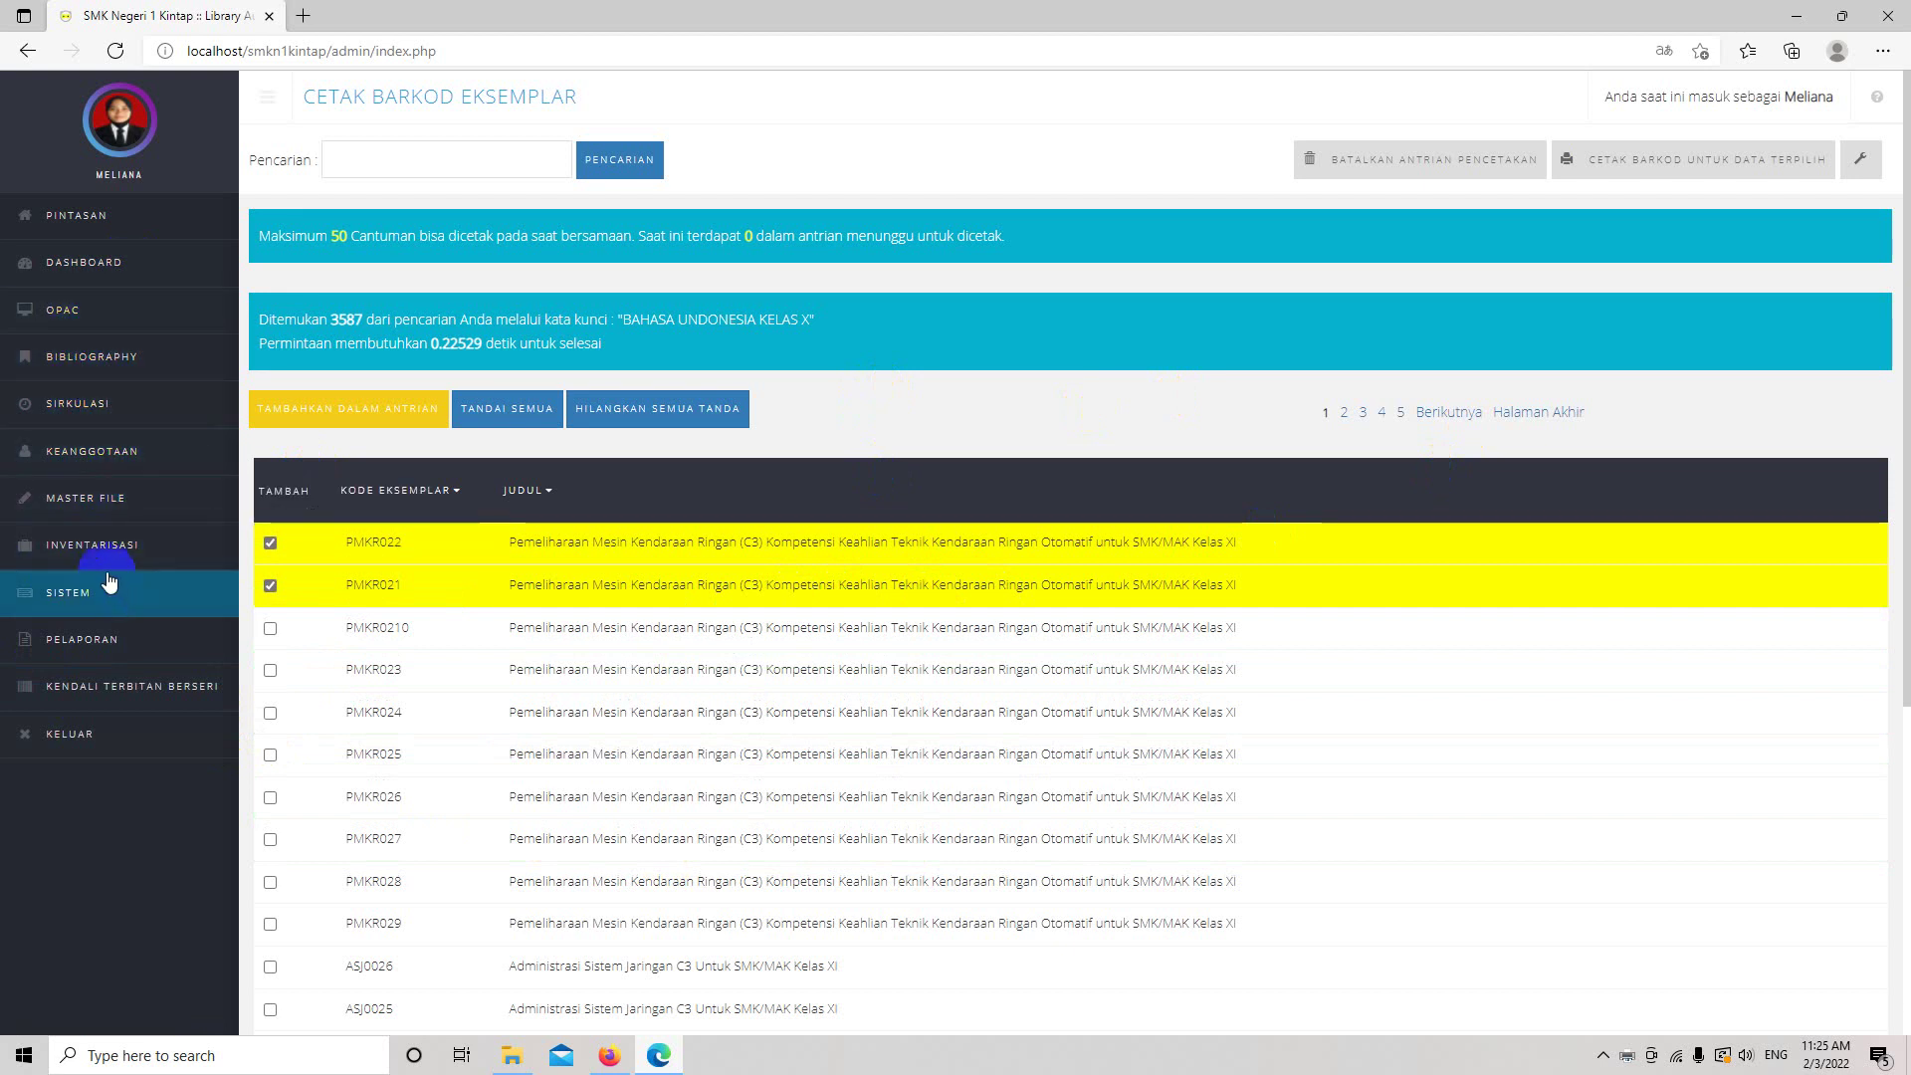
pyautogui.click(130, 462)
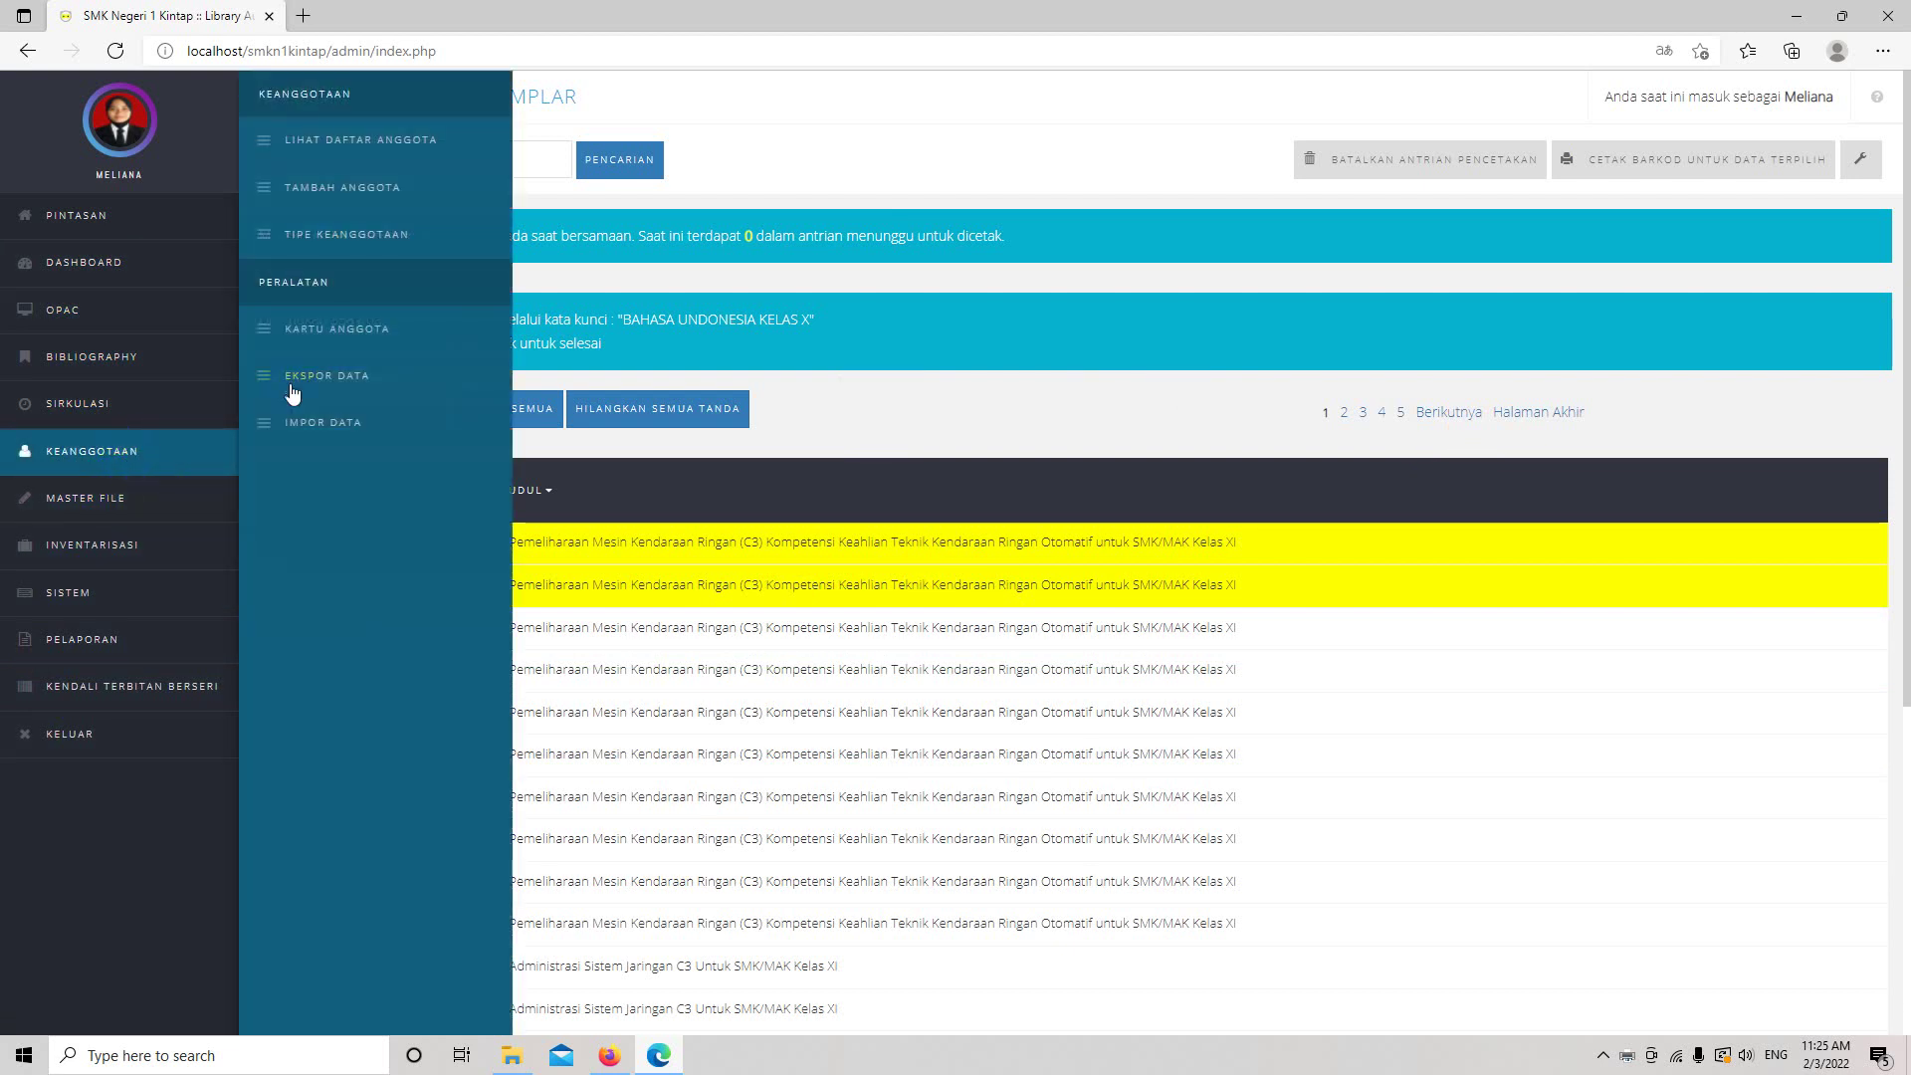
pyautogui.click(118, 478)
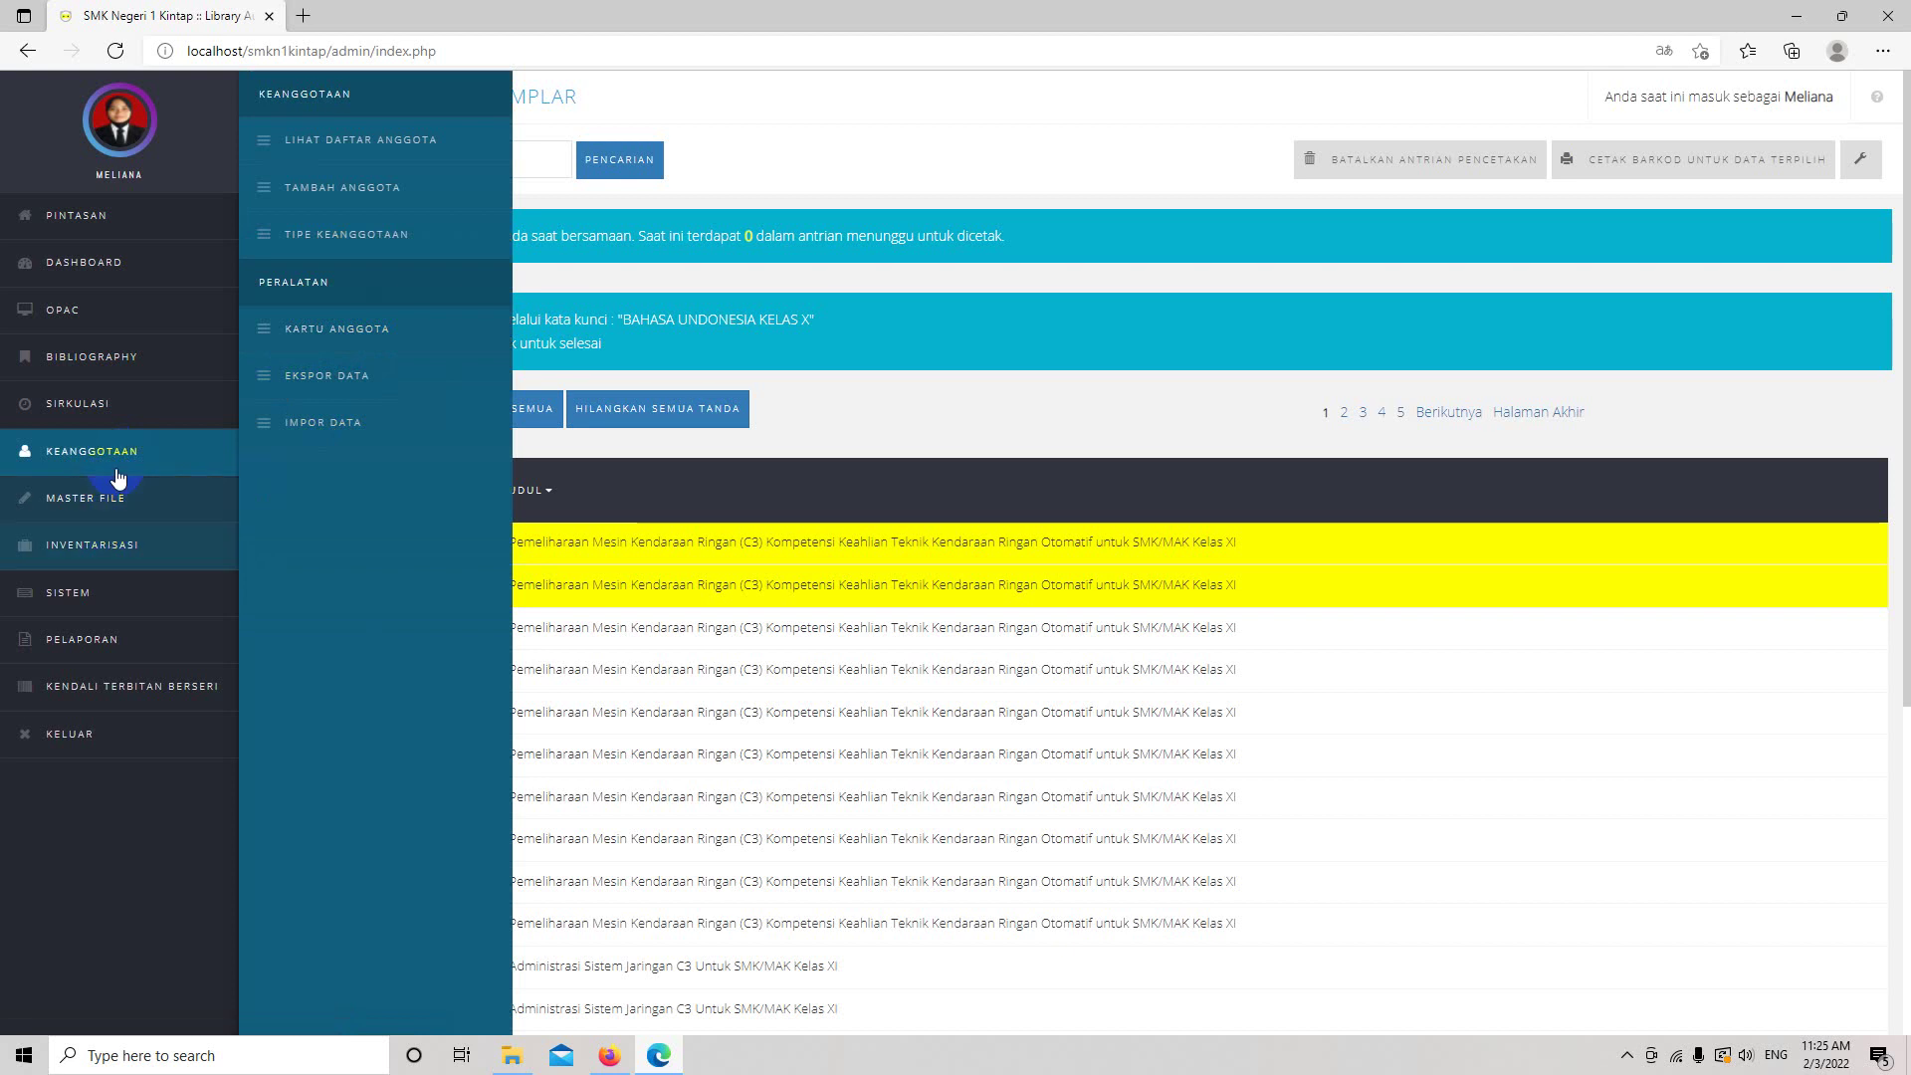
pyautogui.click(117, 365)
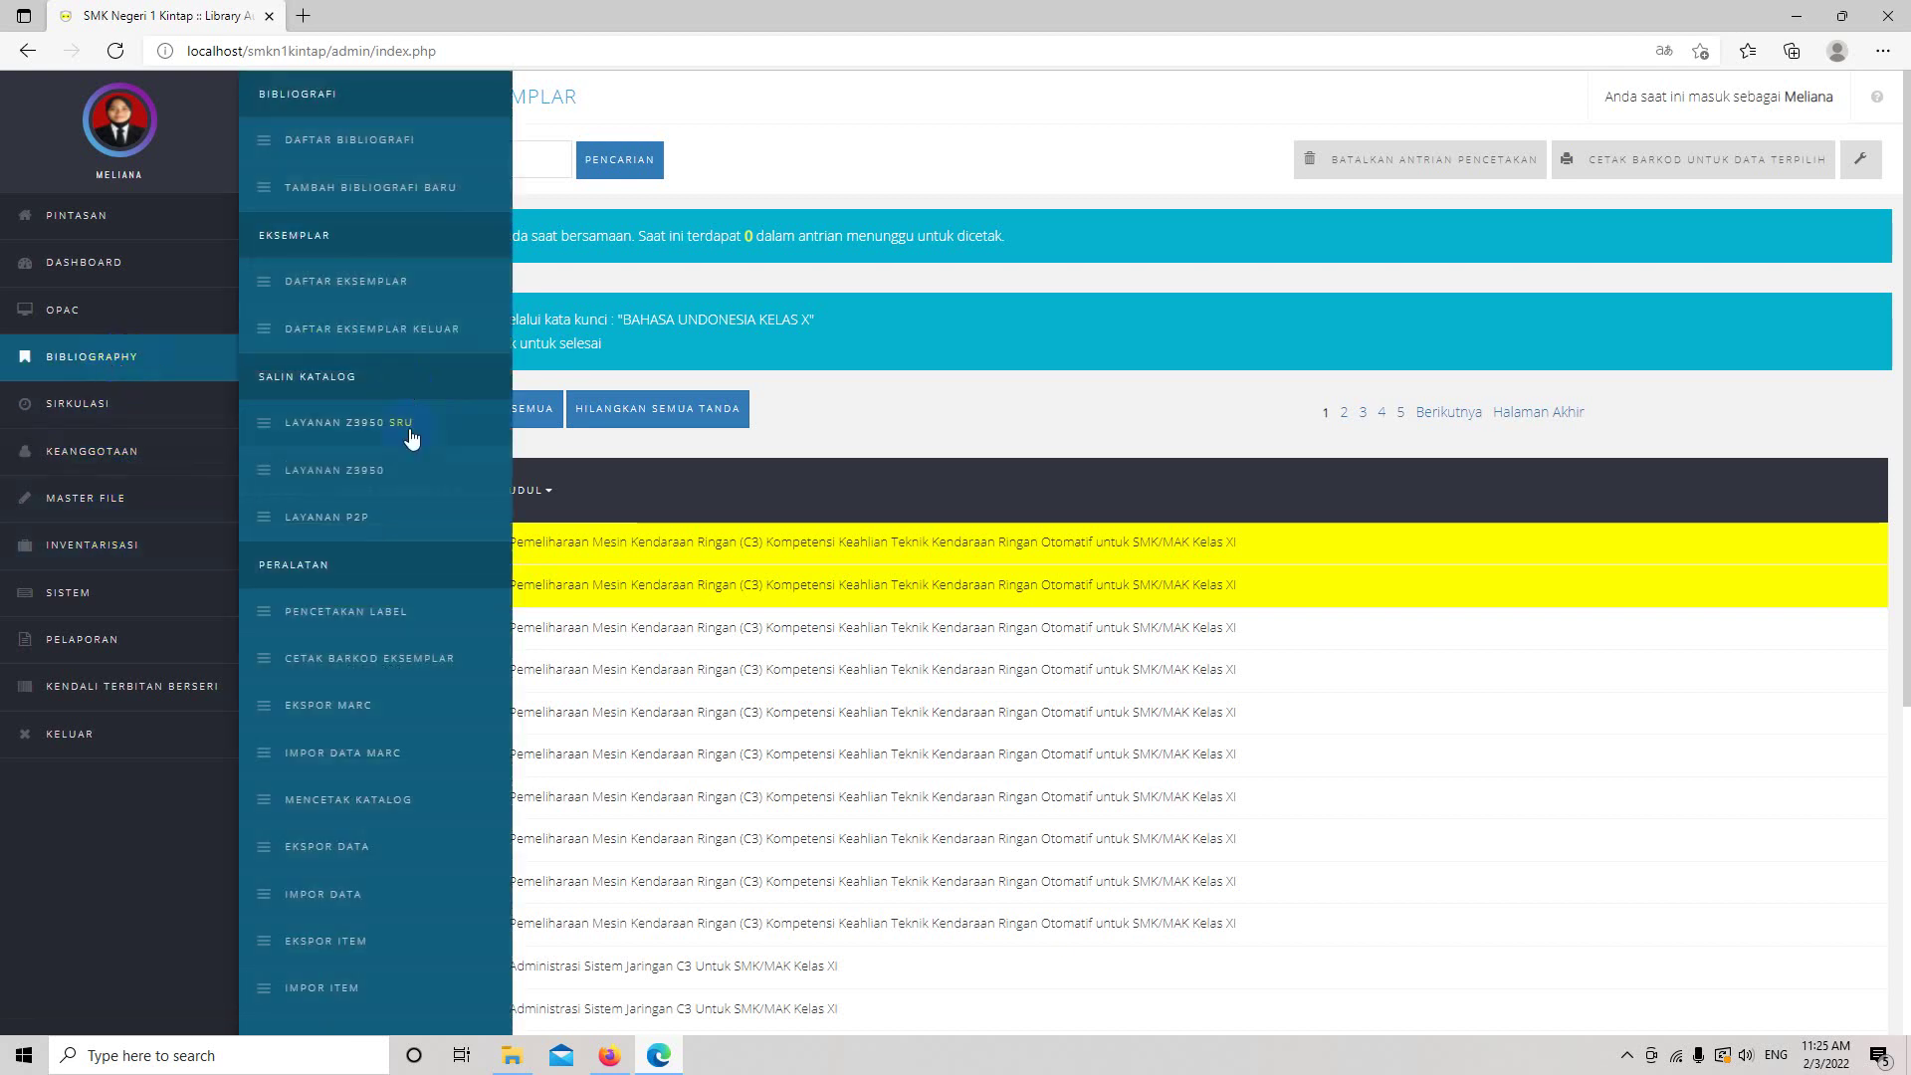
pyautogui.click(424, 625)
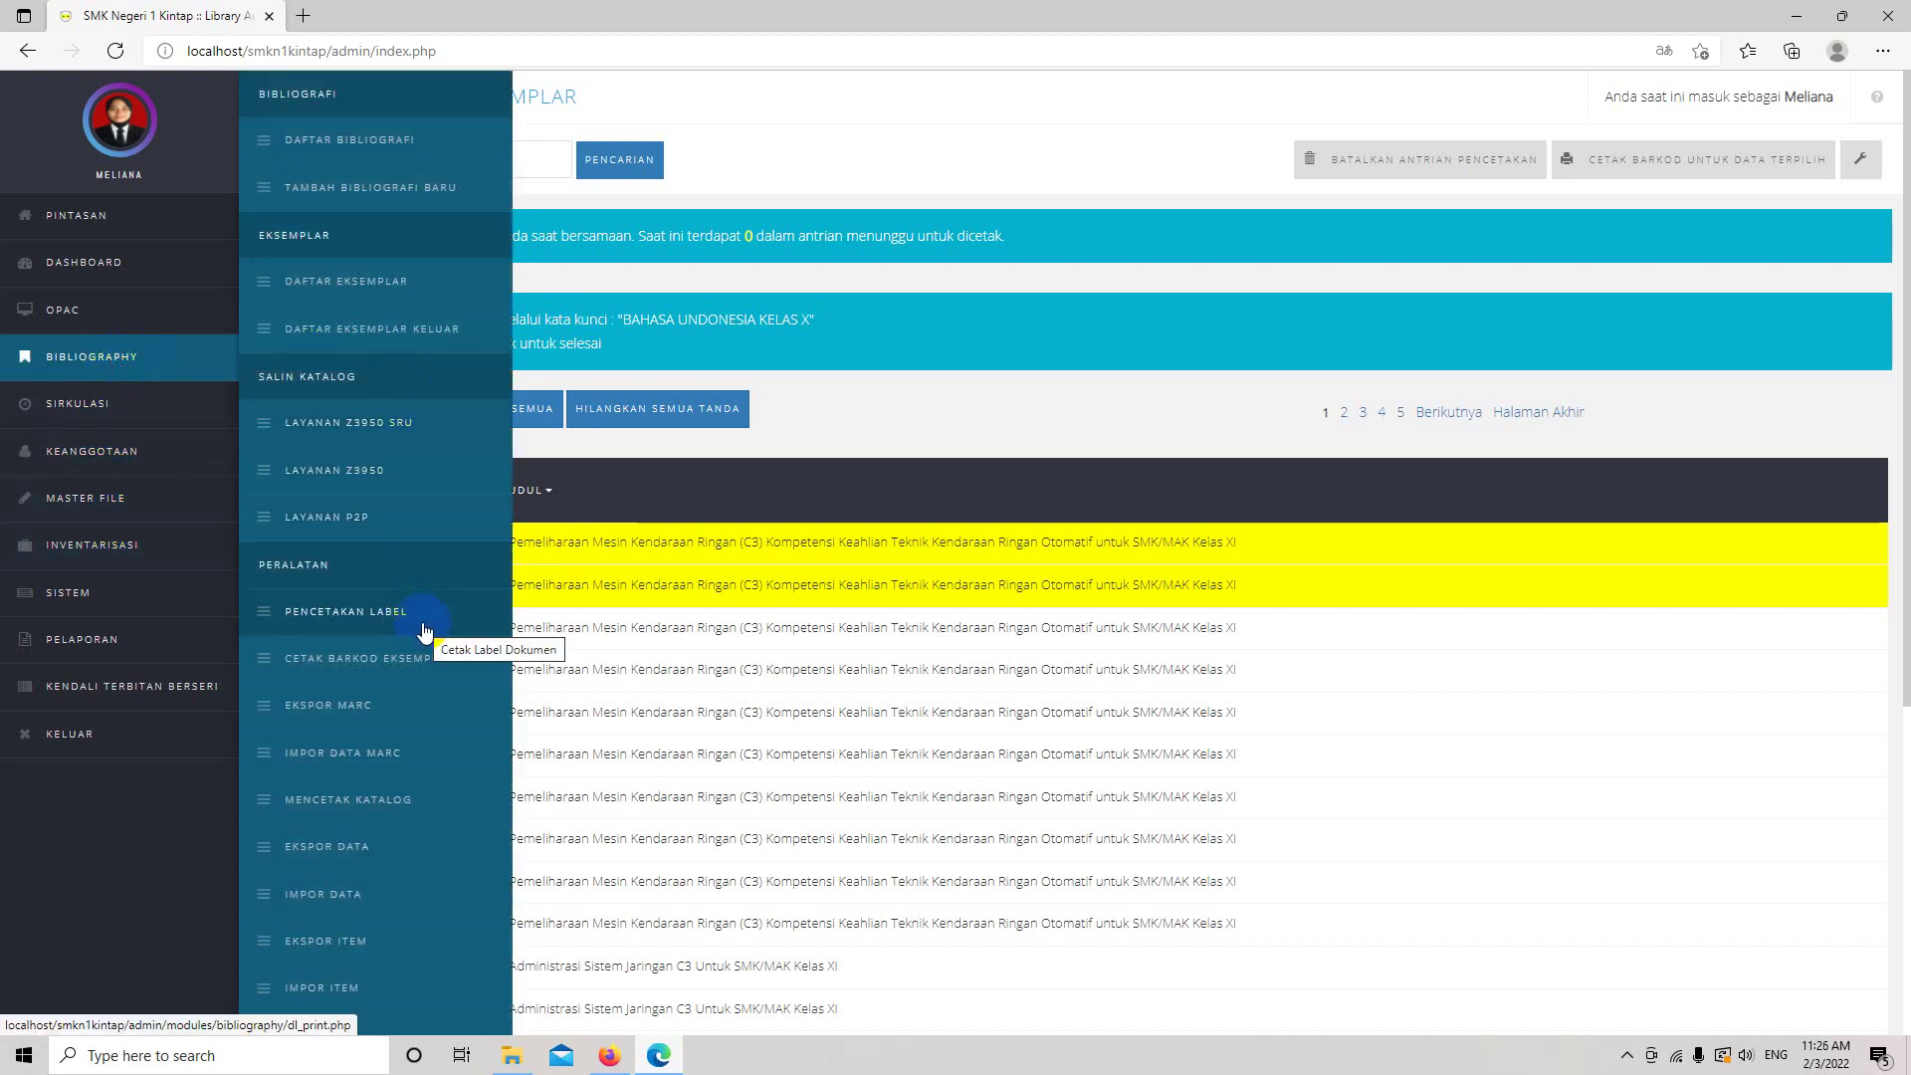
pyautogui.click(395, 815)
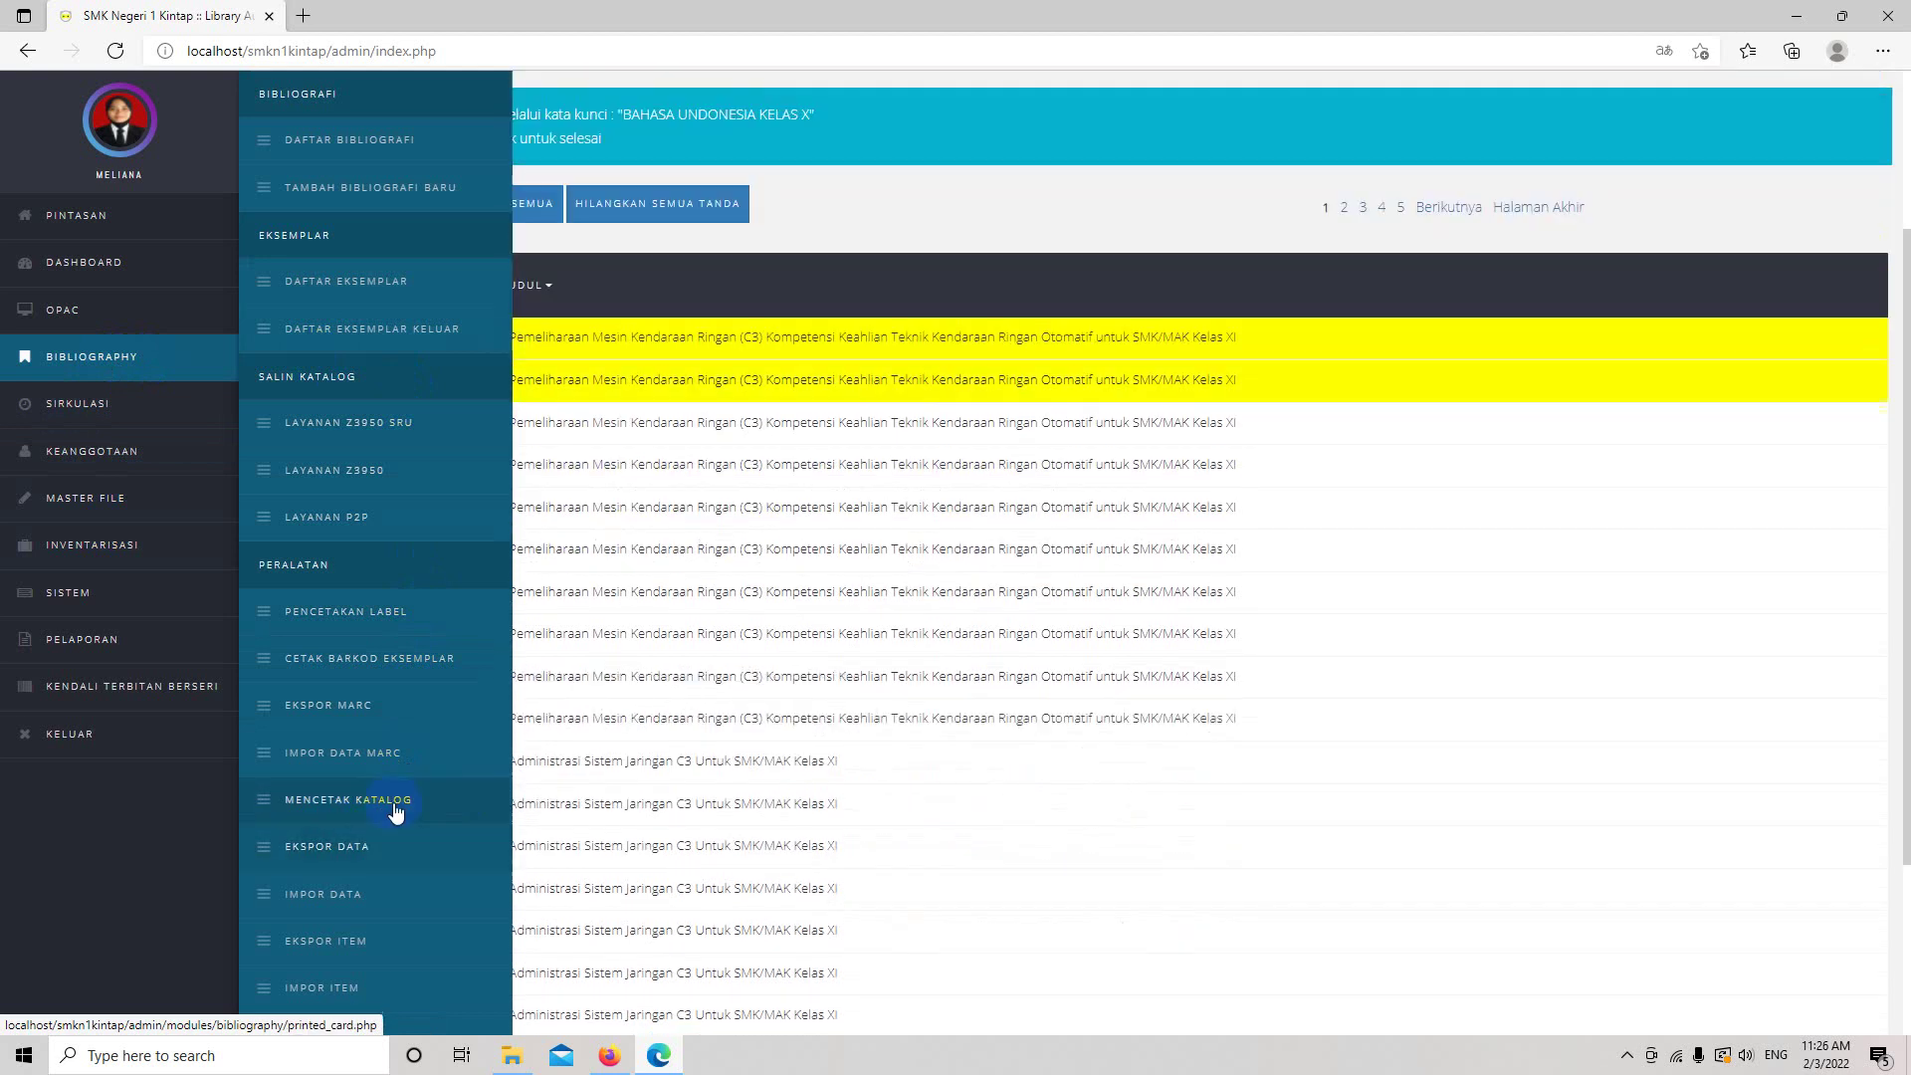
pyautogui.click(476, 742)
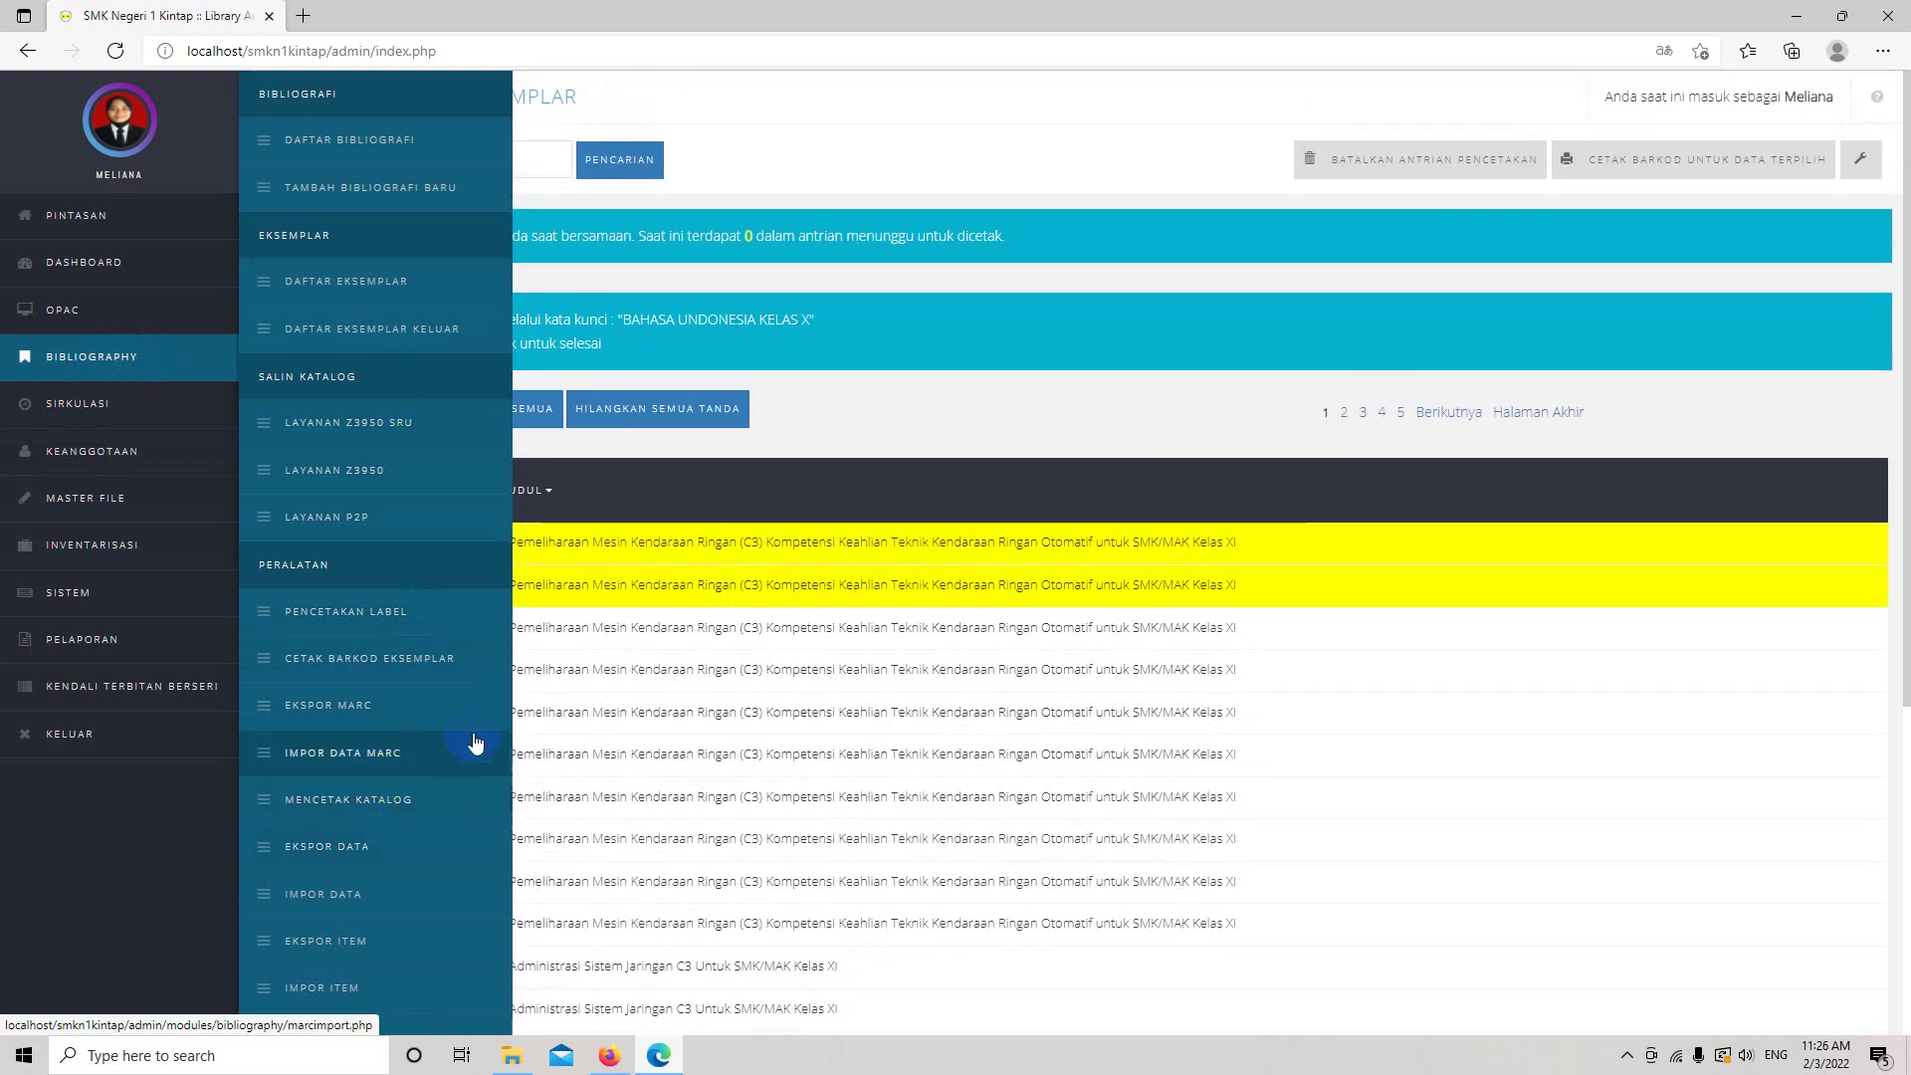
pyautogui.click(363, 193)
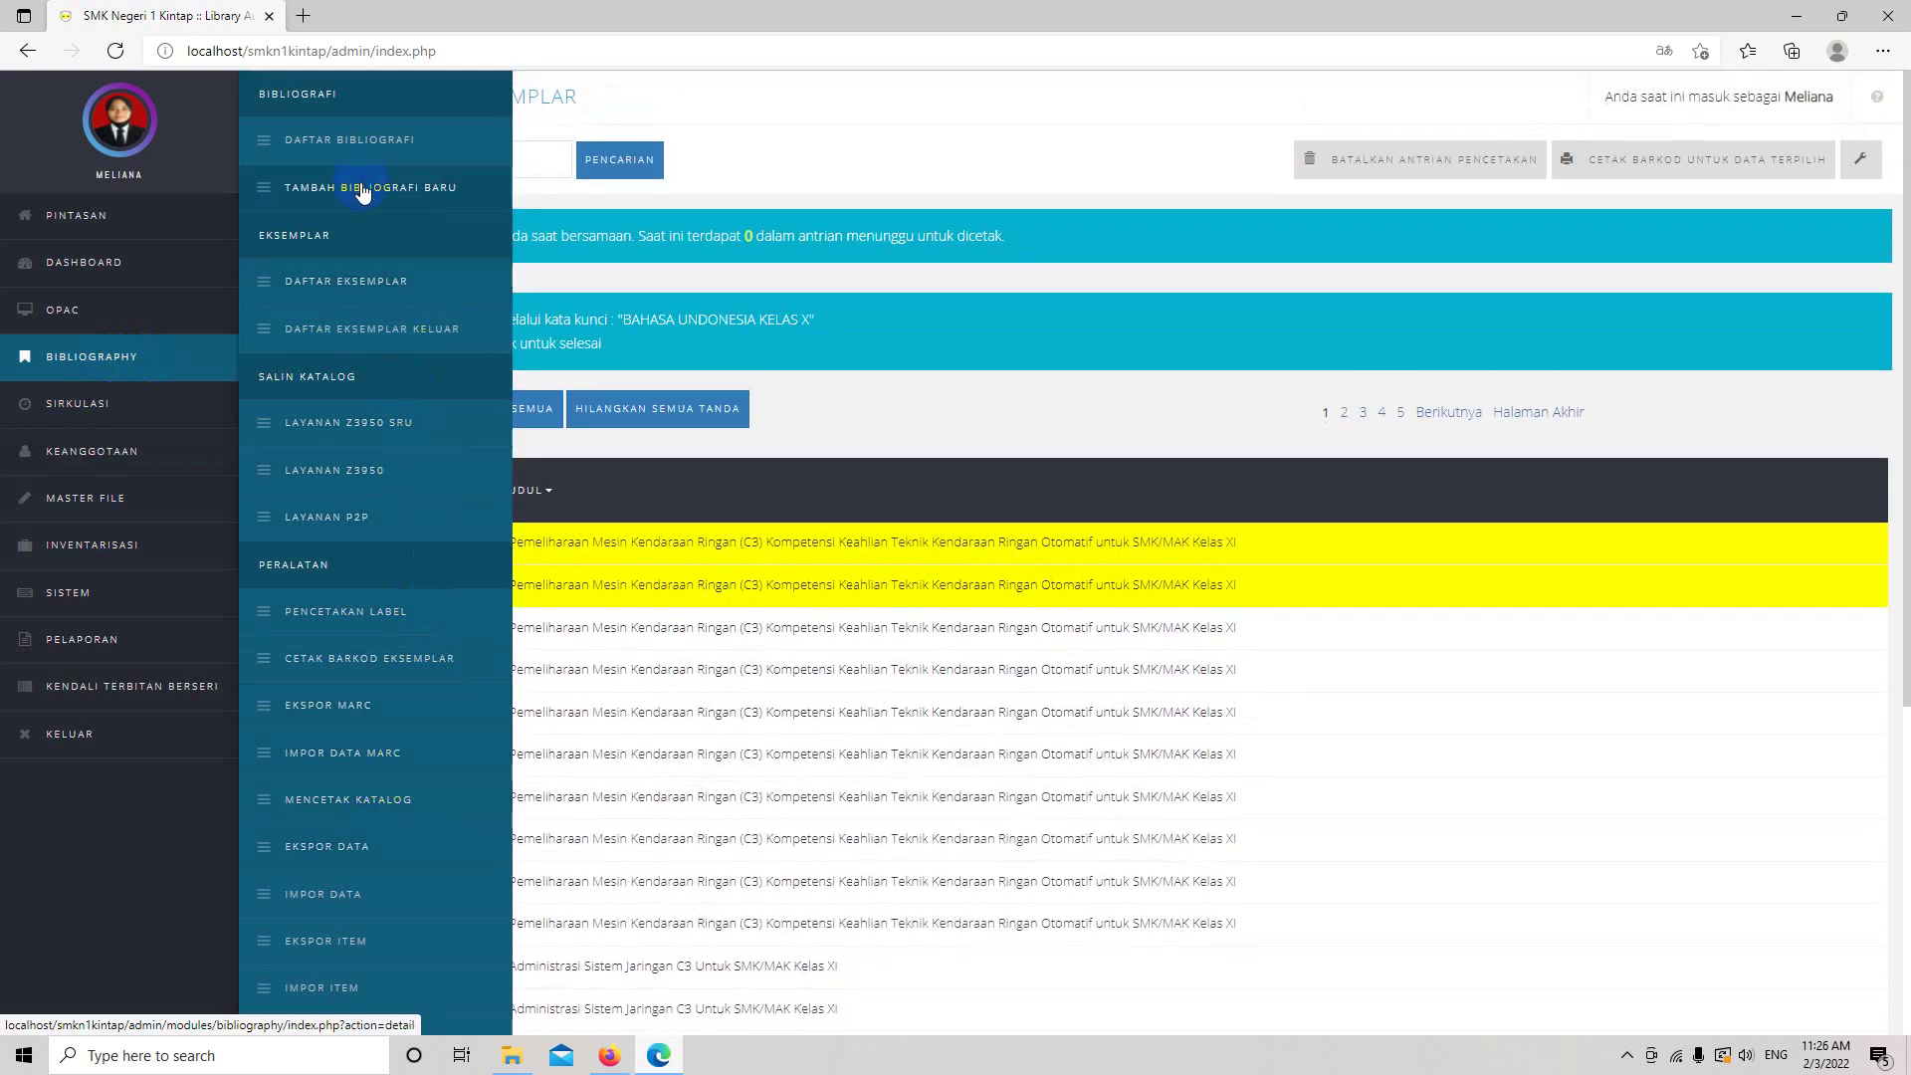
pyautogui.click(101, 370)
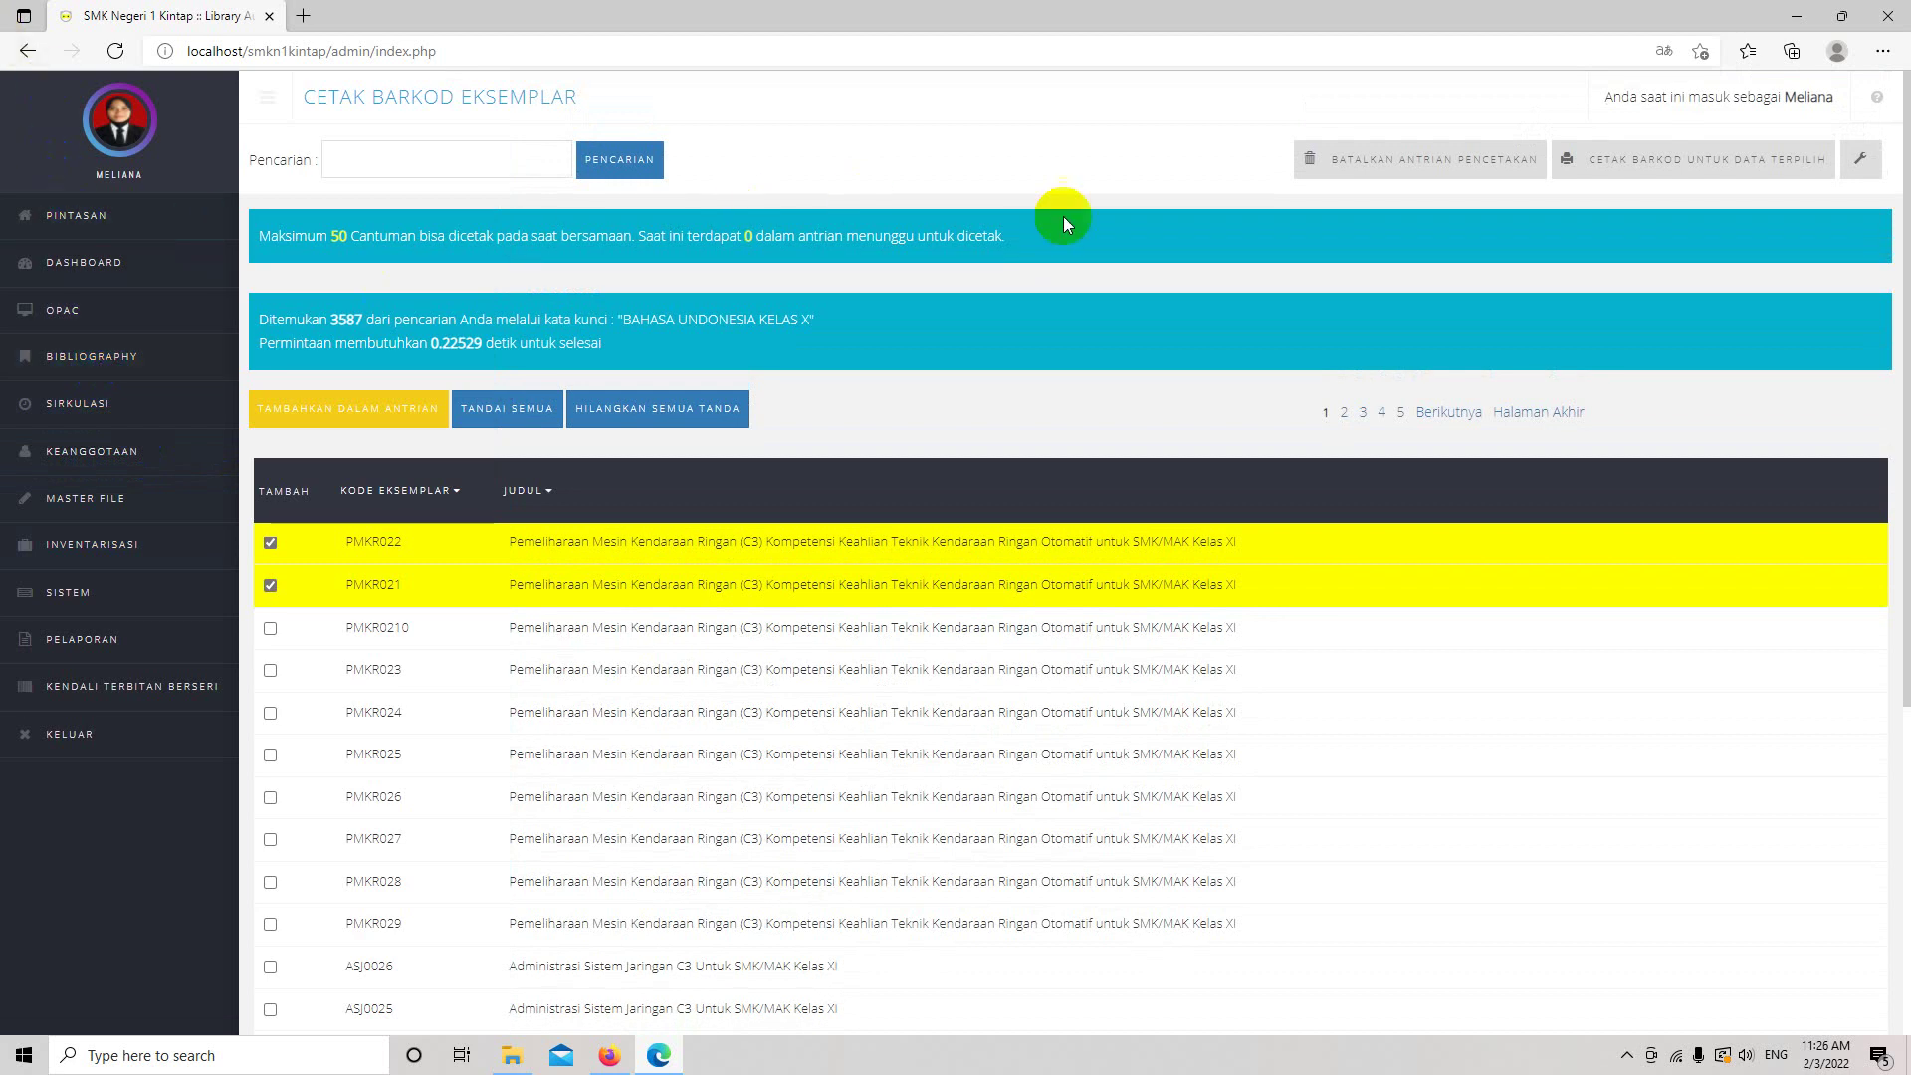
pyautogui.scroll(-3, 797, 787)
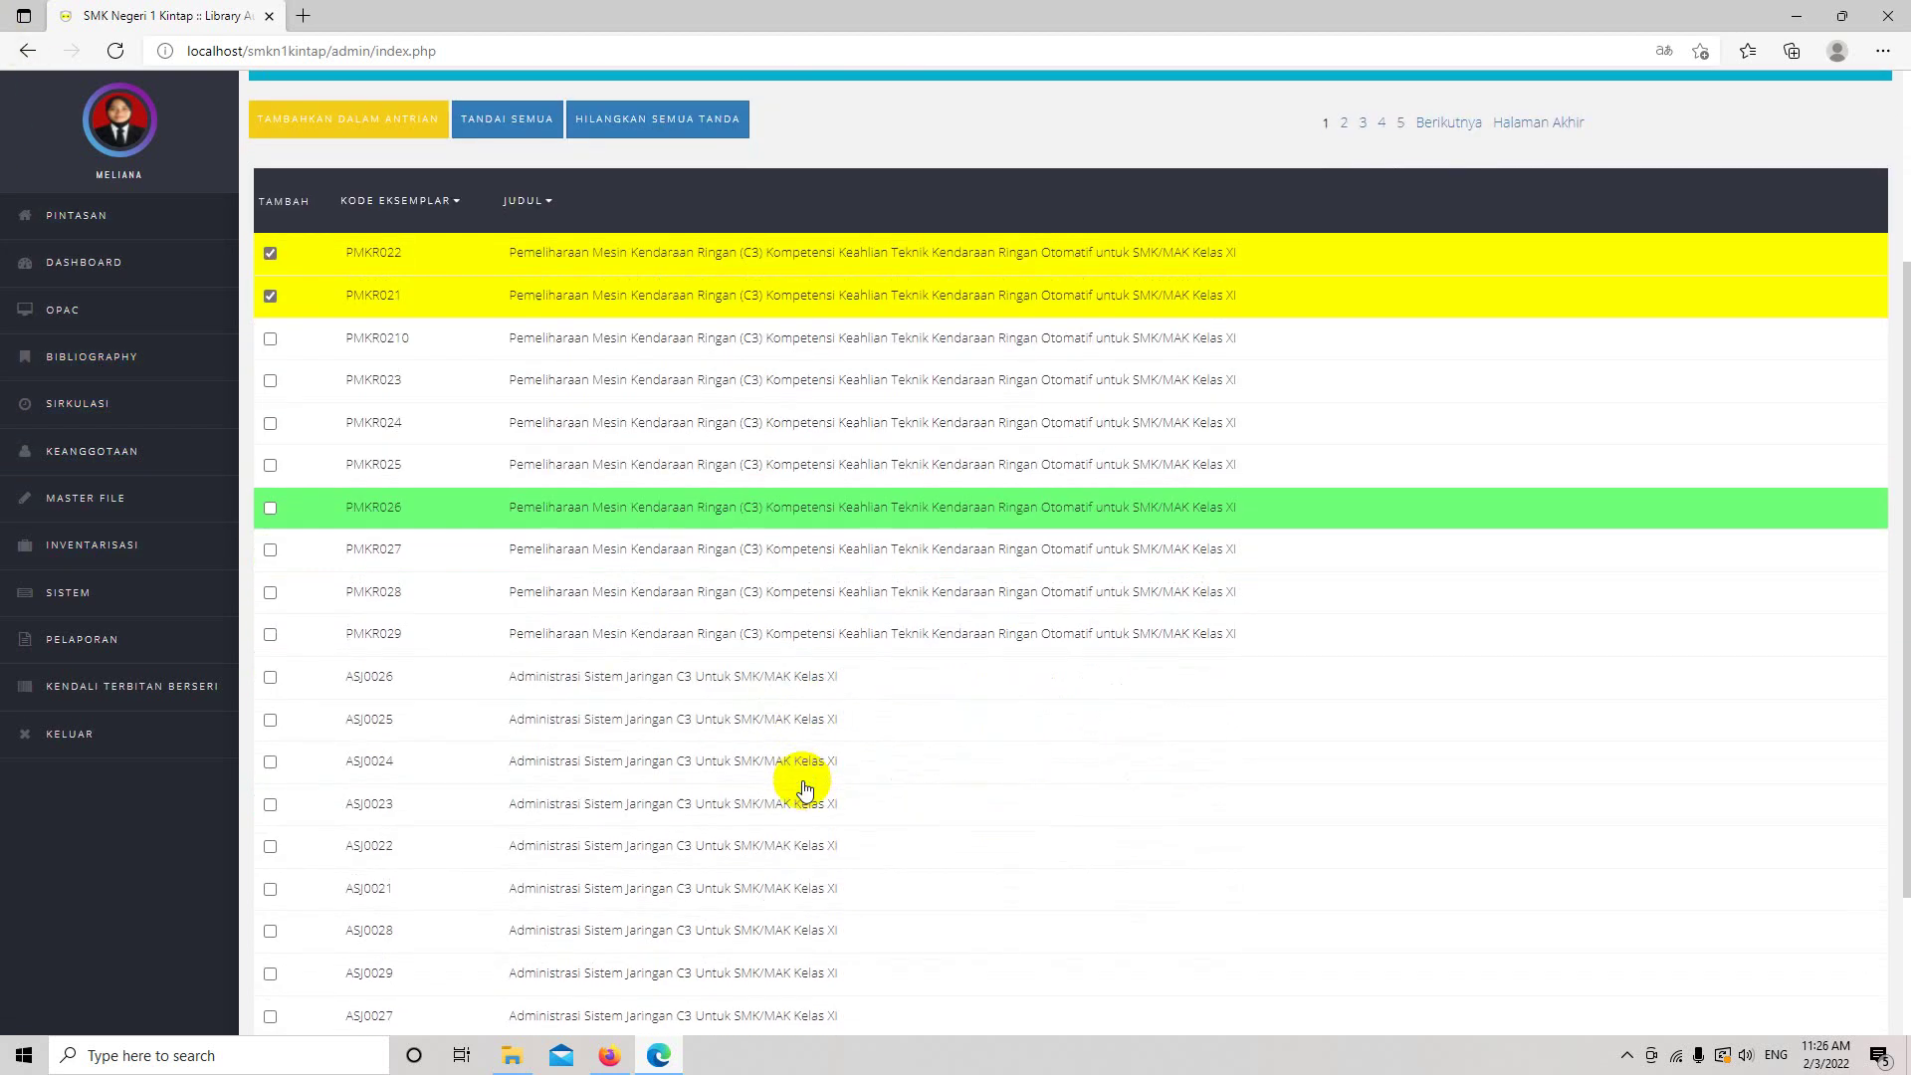
pyautogui.scroll(3, 801, 788)
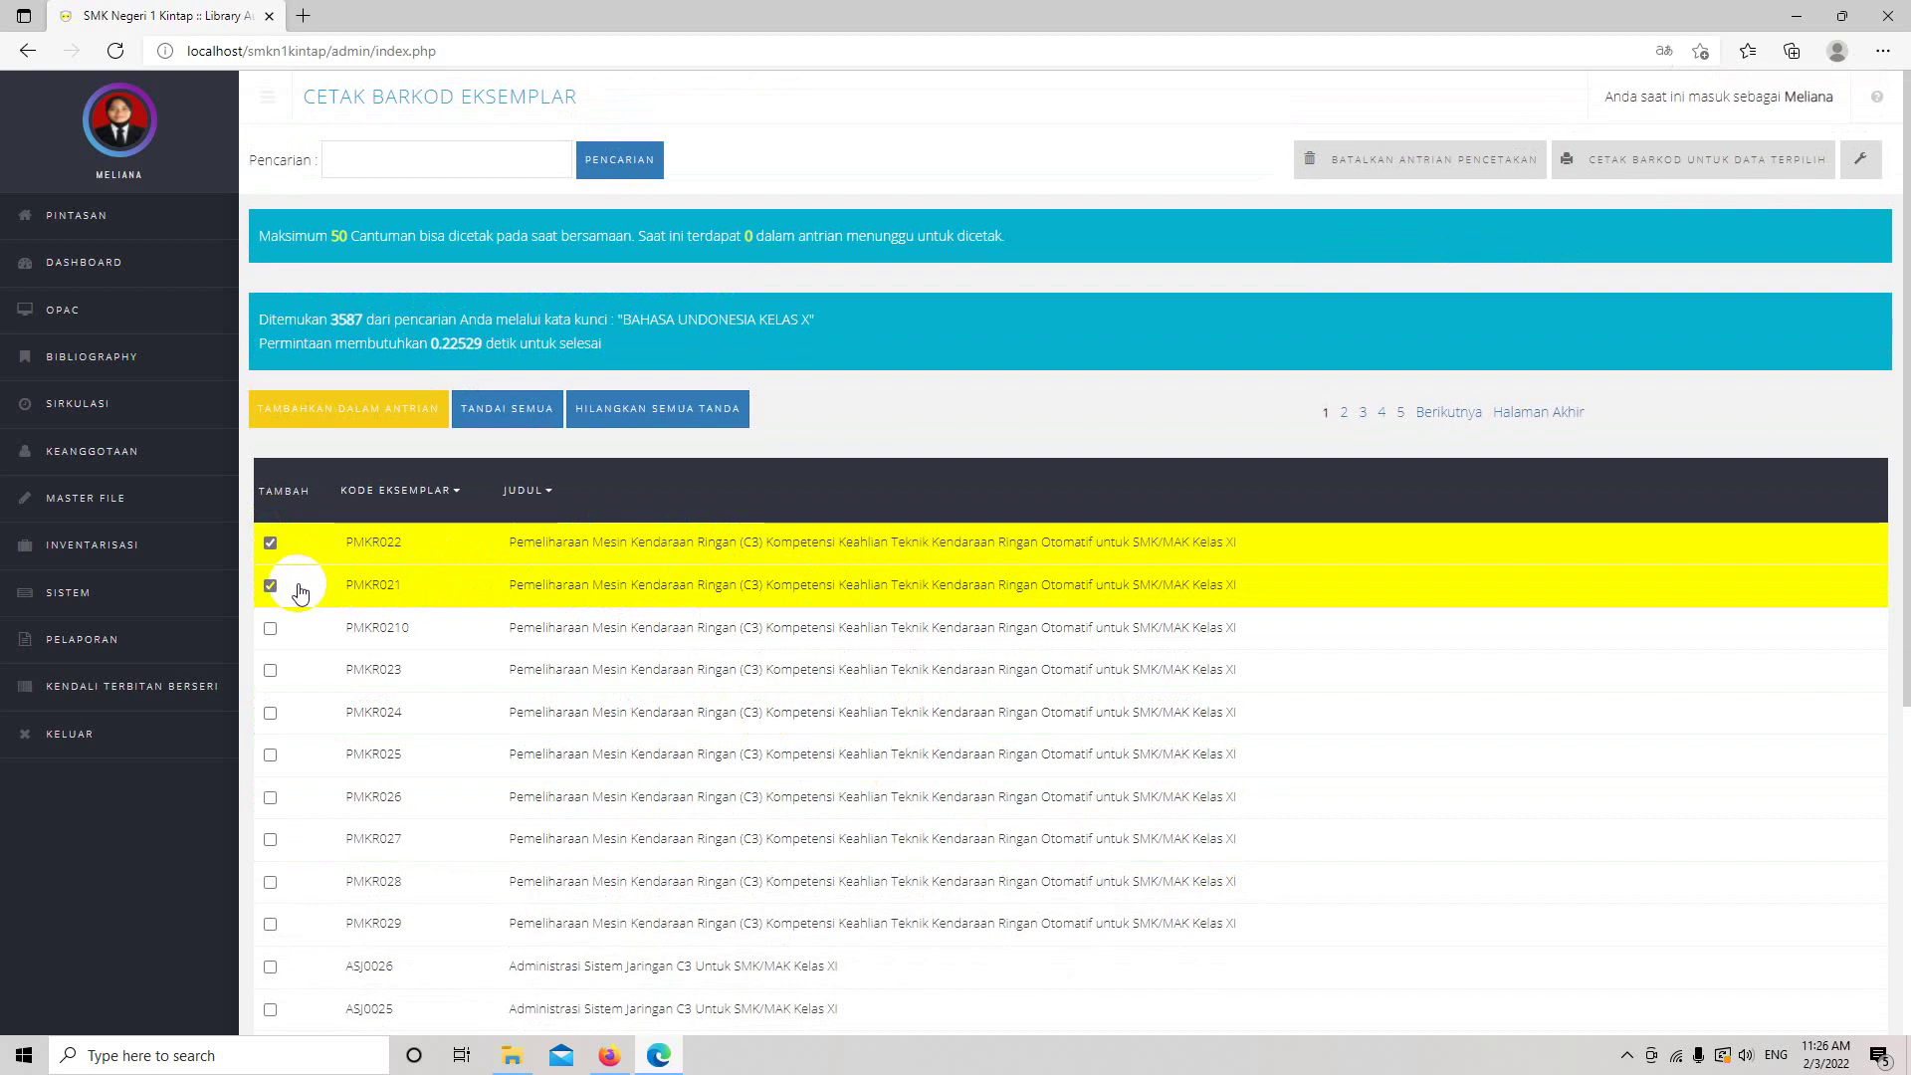
pyautogui.click(270, 540)
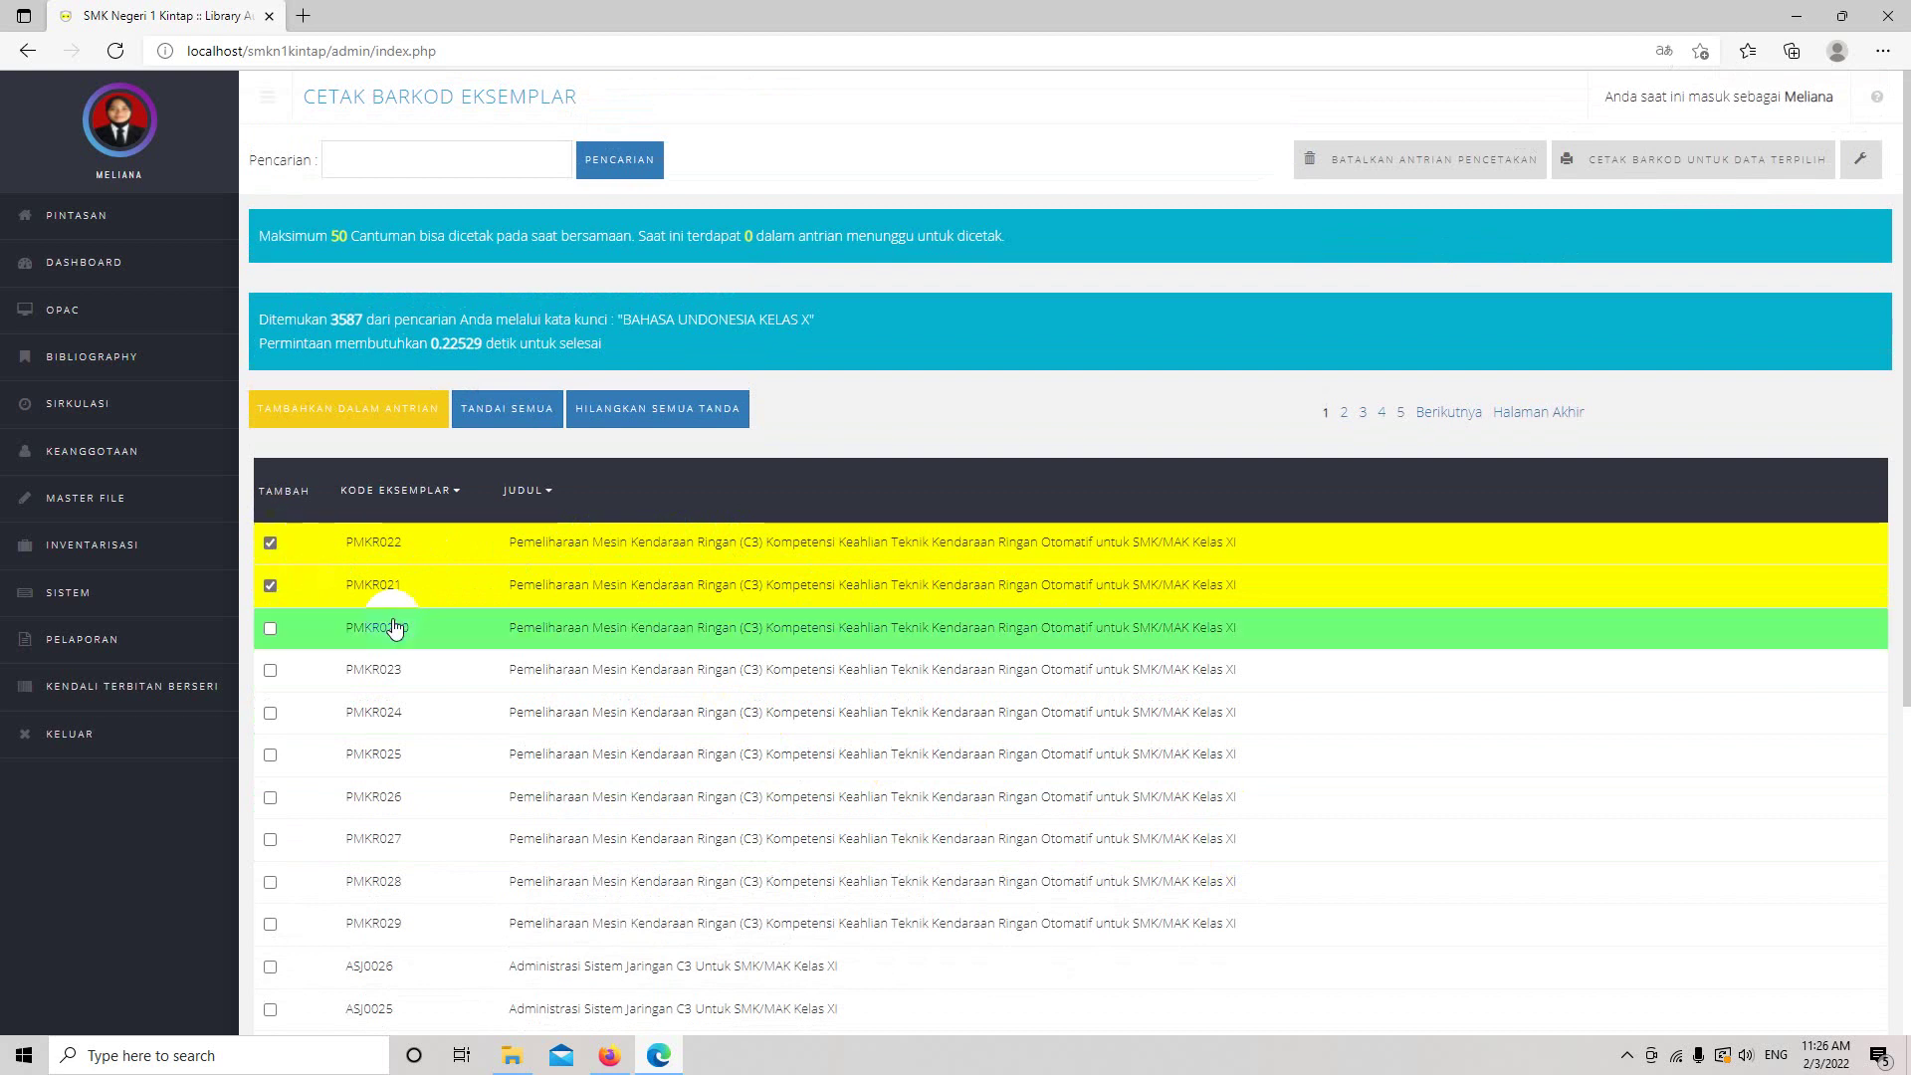
pyautogui.scroll(-3, 1175, 717)
pyautogui.scroll(3, 1193, 756)
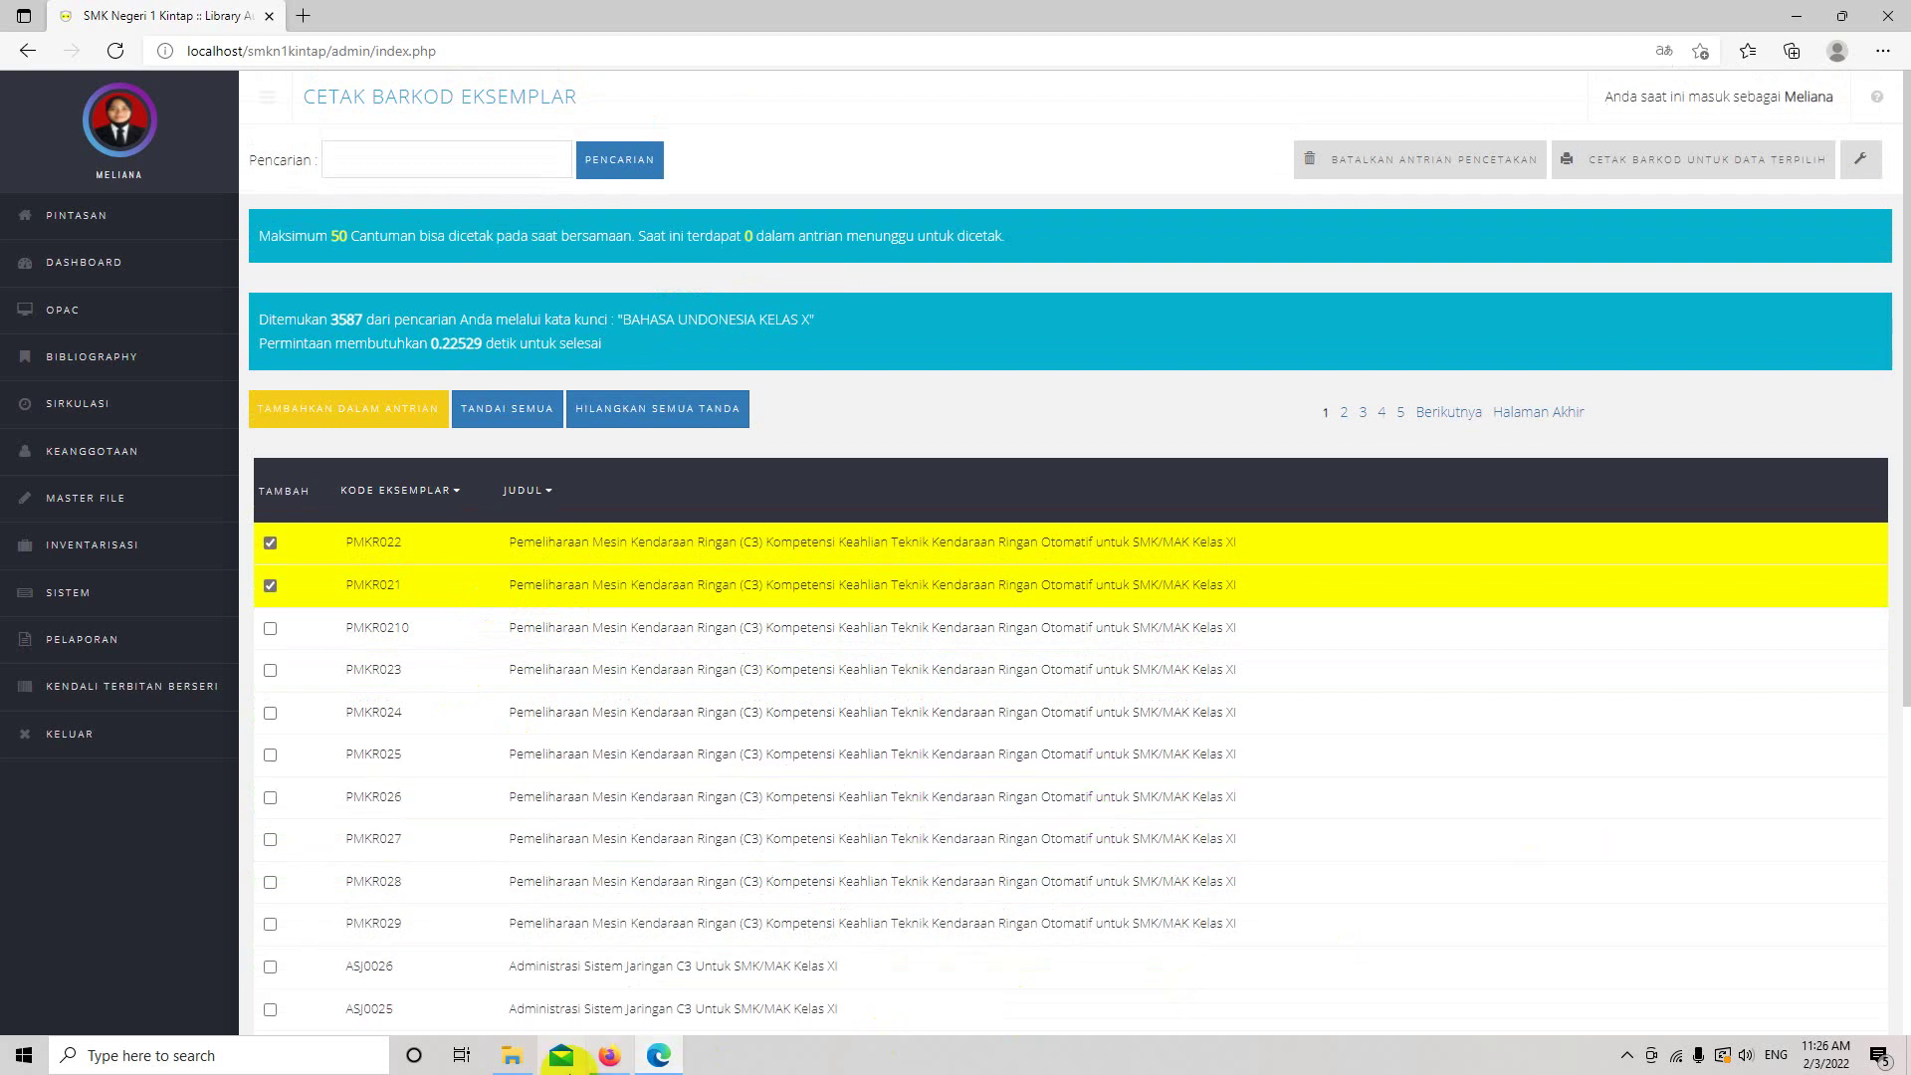
# Step: Minimize the Microsoft Edge window with the library administration site
pyautogui.click(1794, 30)
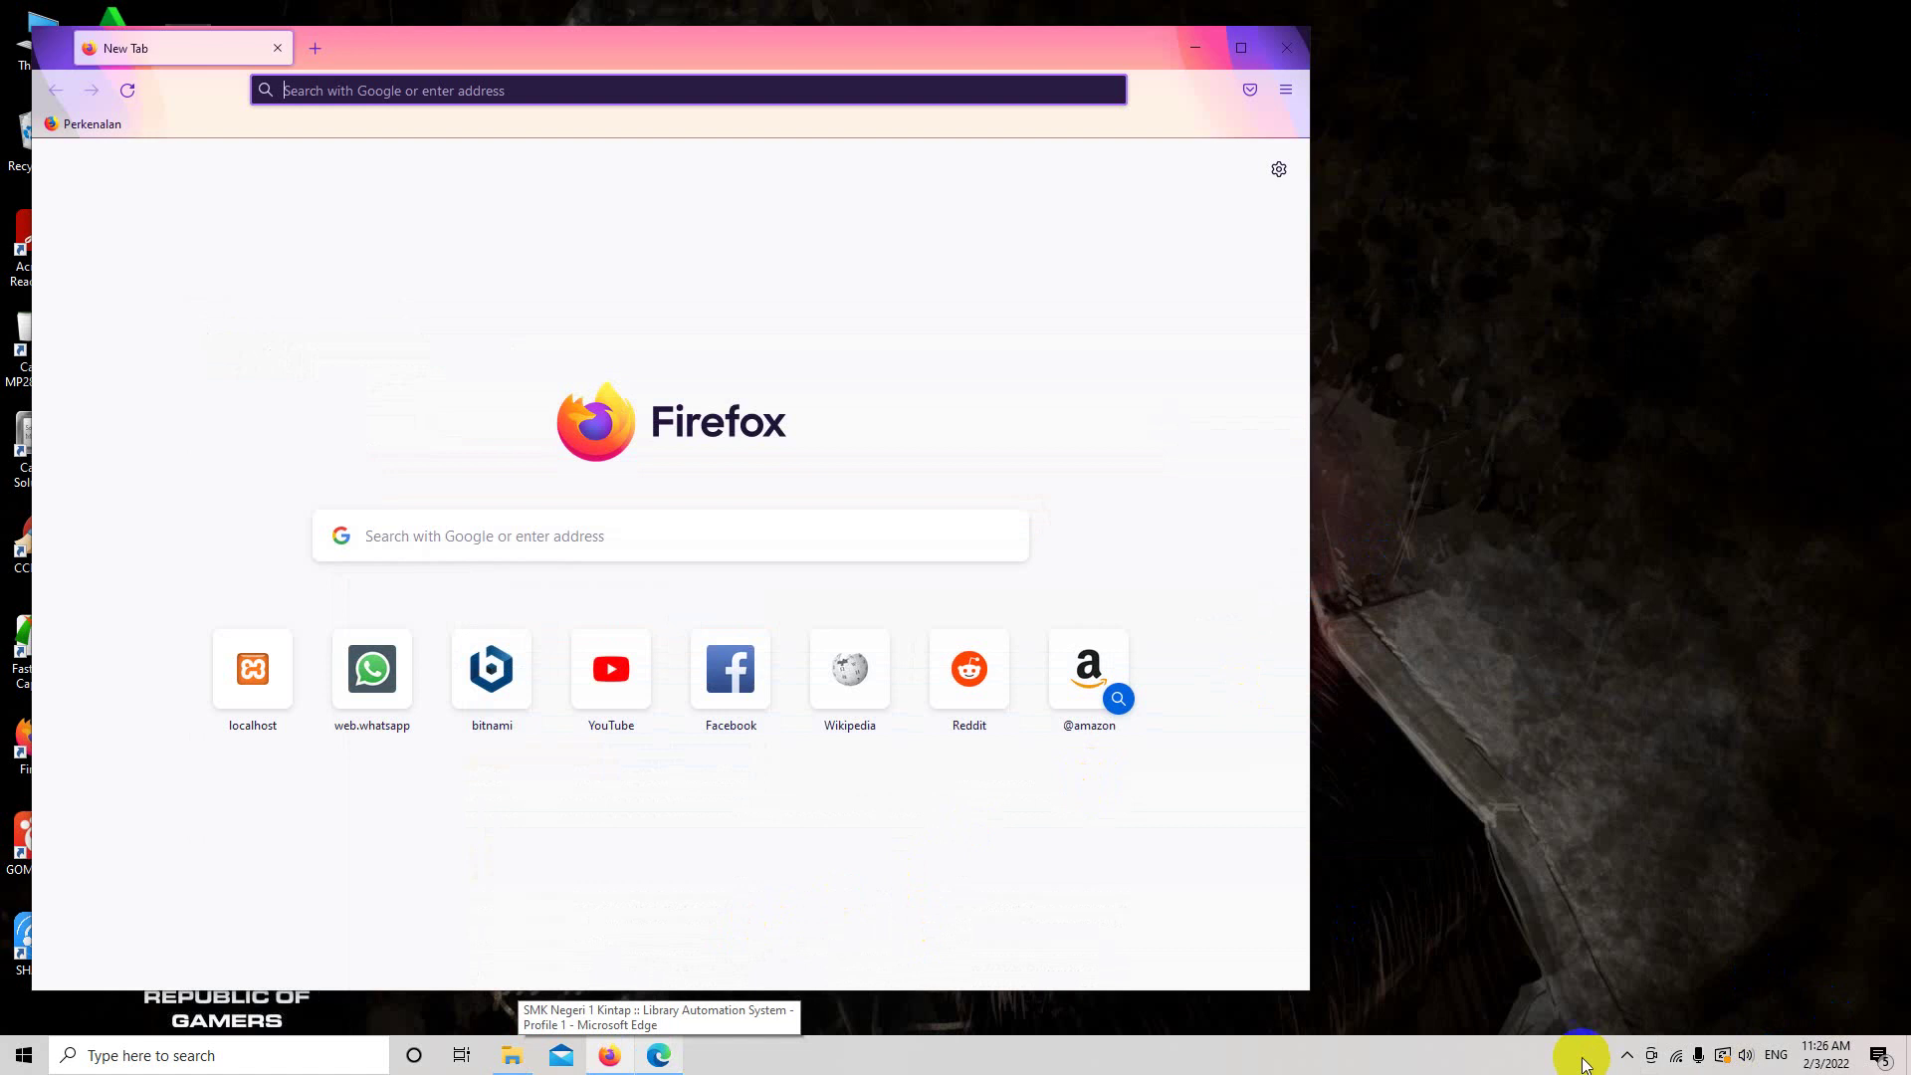